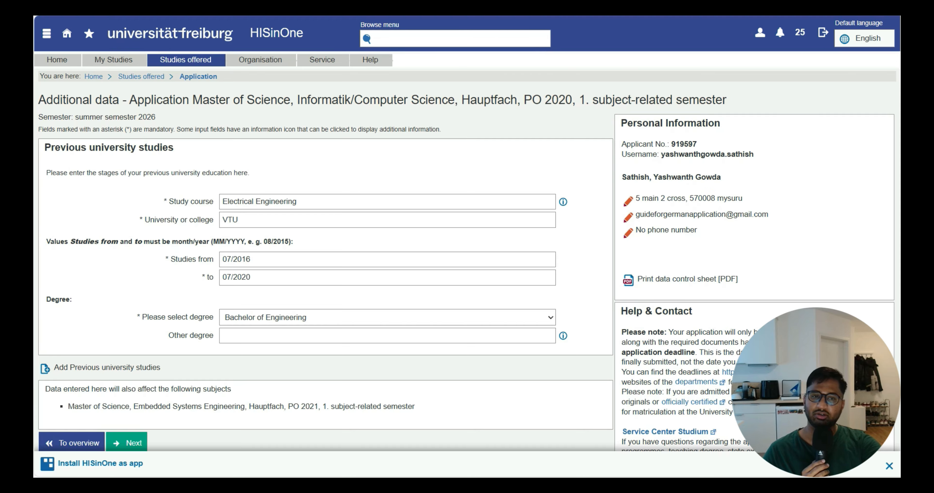
Return to the application overview and open the Master of Science Informatik/Computer Science application for editing
scroll(332, 181, down, 2)
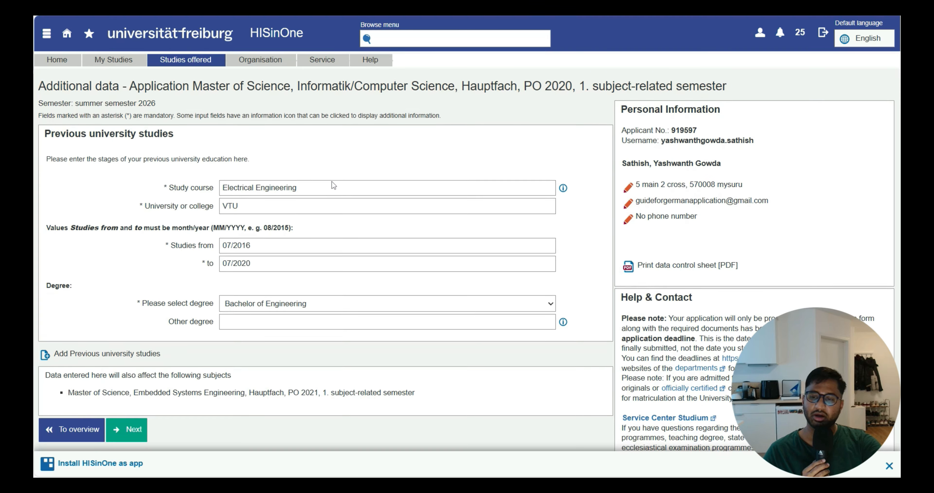
scroll(332, 181, up, 2)
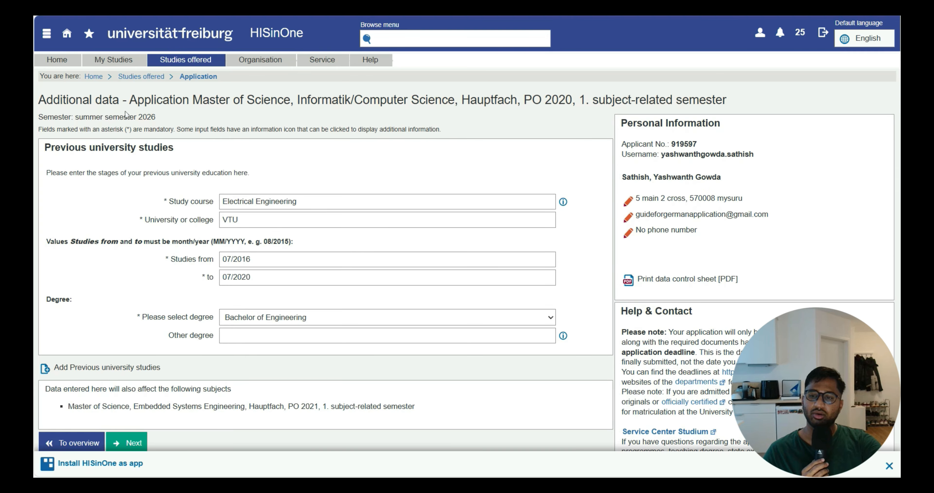
click(78, 442)
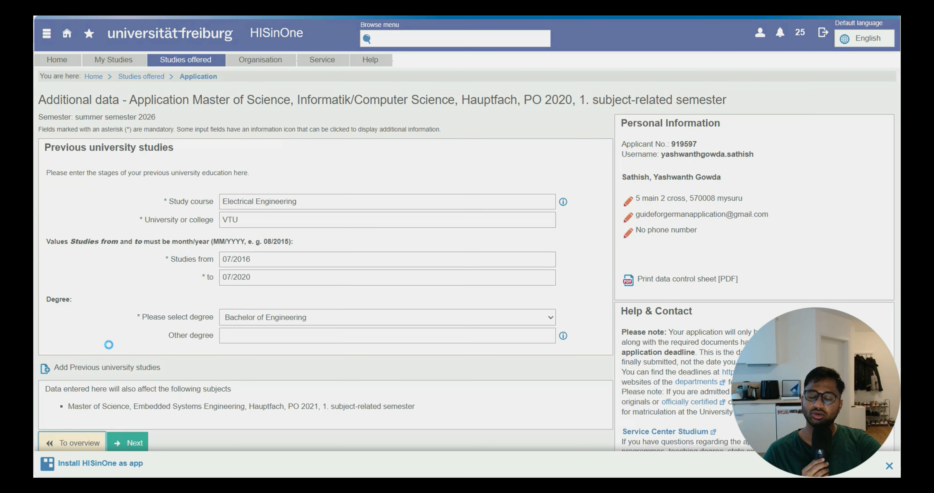
scroll(111, 345, down, 3)
scroll(111, 345, down, 3)
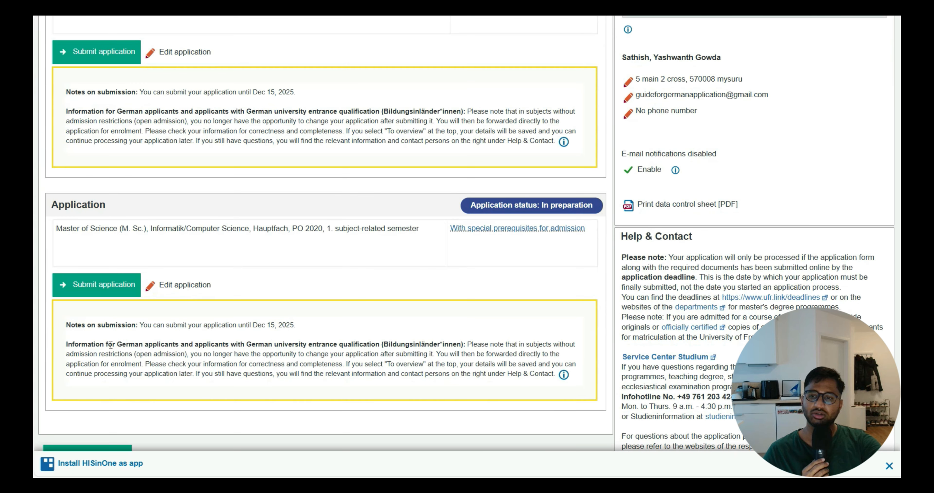
click(174, 286)
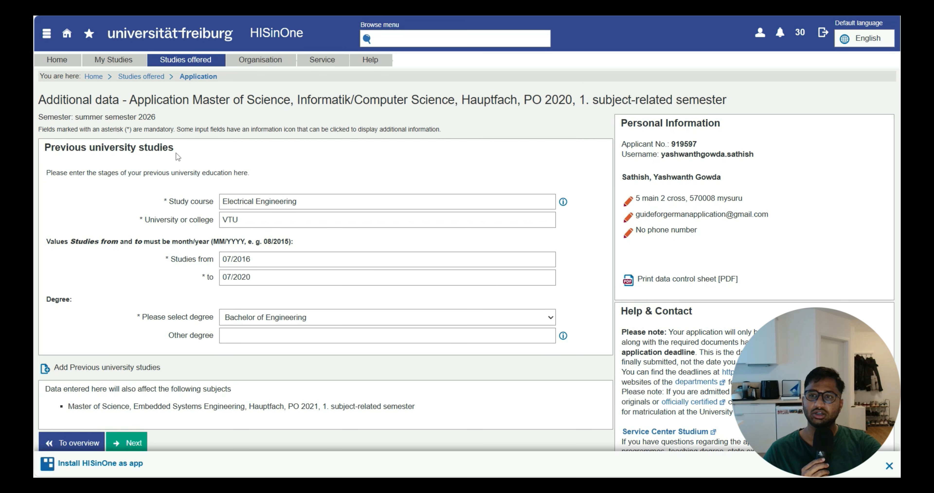
Review the previous university studies instructions and available degree options, and continue to the qualifying university degree page
drag(55, 130, 159, 129)
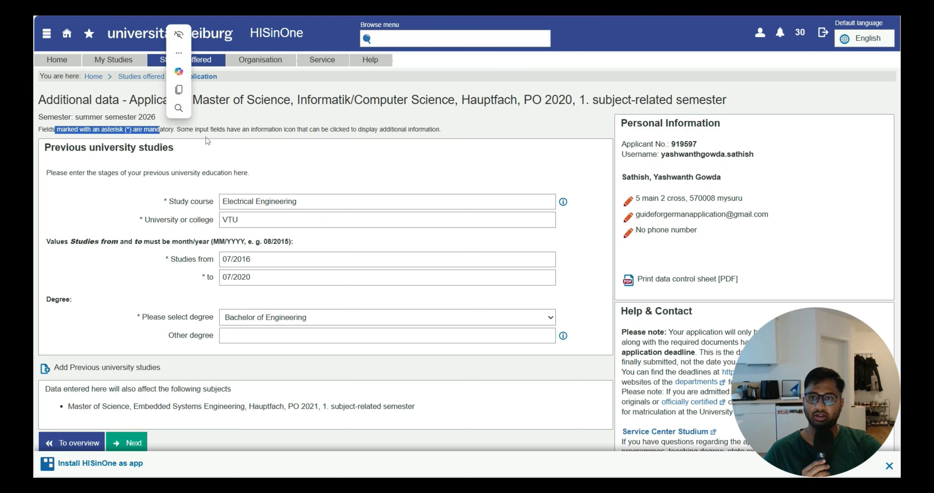
click(296, 162)
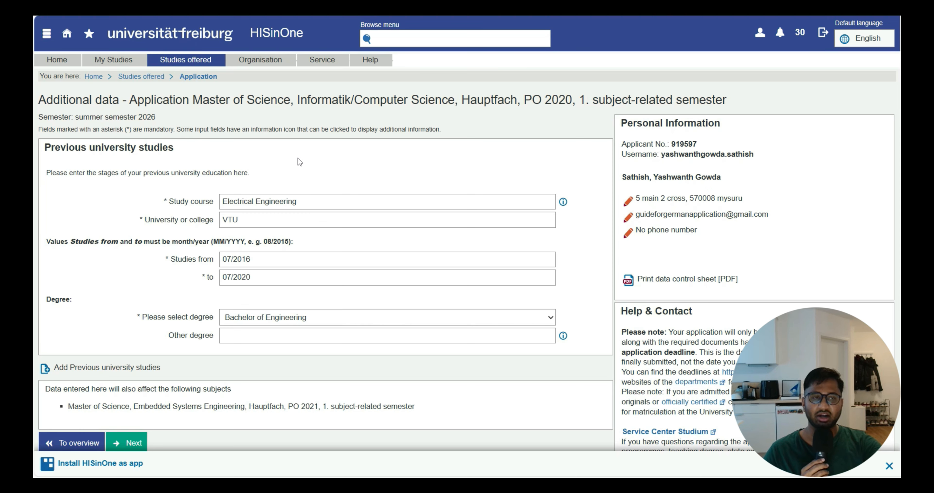
scroll(298, 157, down, 2)
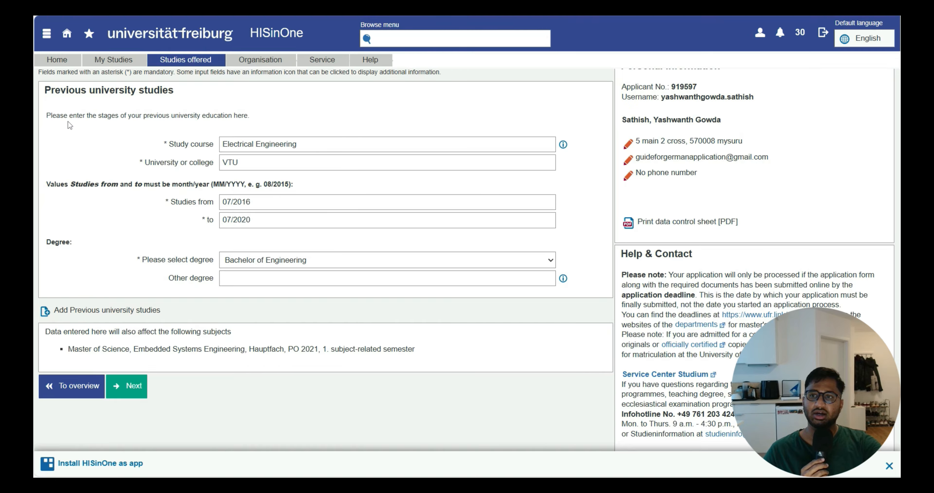
drag(57, 116, 268, 114)
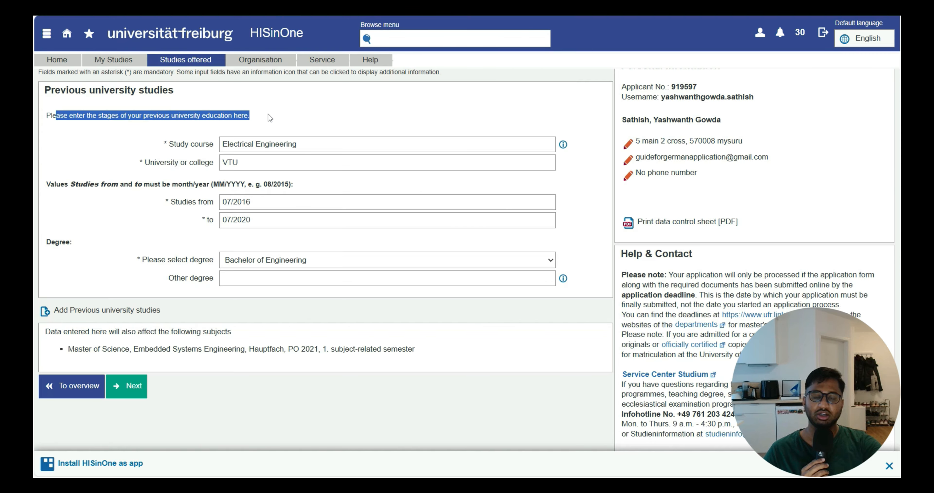
click(243, 133)
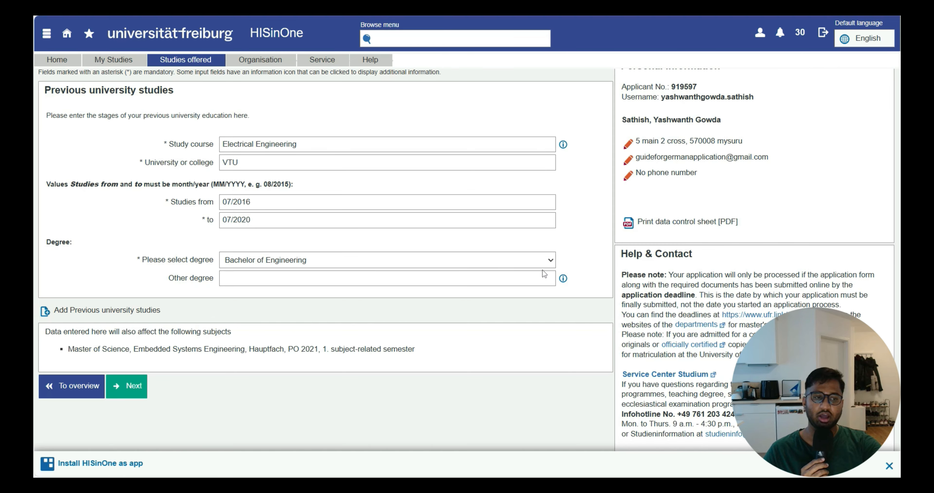
click(549, 260)
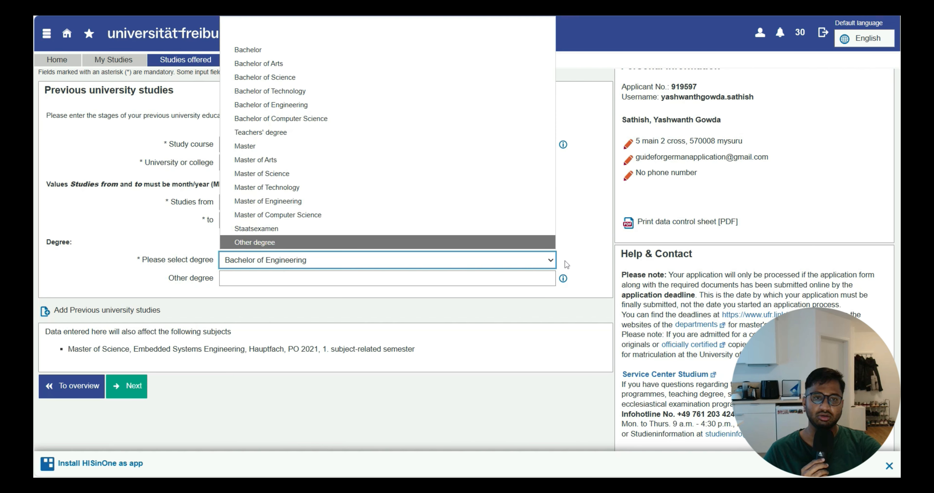
click(579, 258)
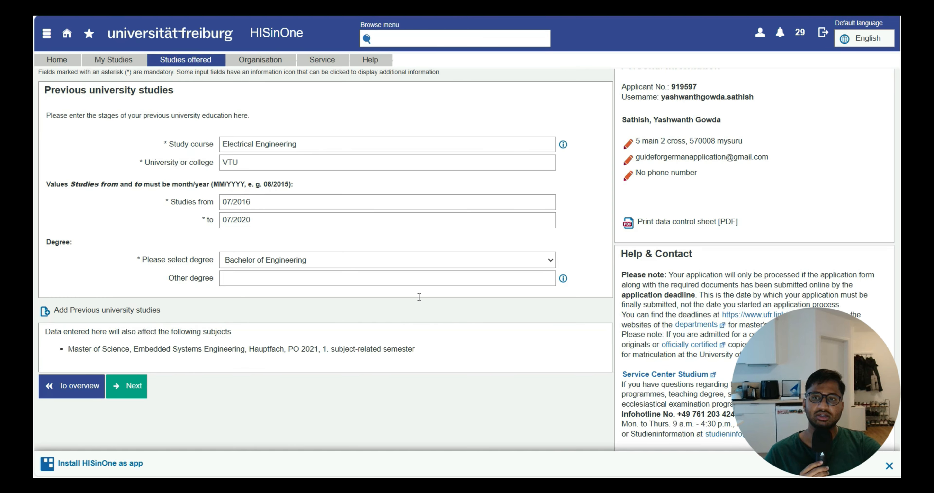
click(134, 380)
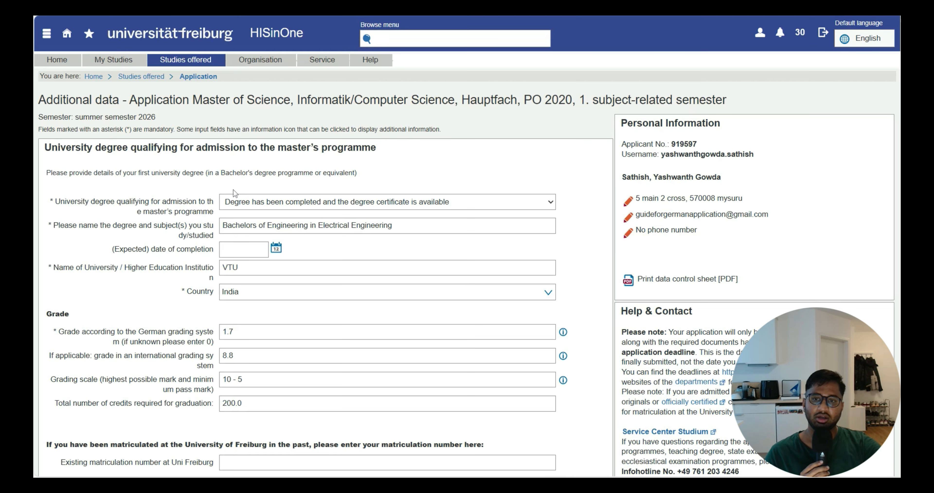
Select "Degree has been completed and the degree certificate is available" as the status of the qualifying university degree
drag(60, 147, 368, 163)
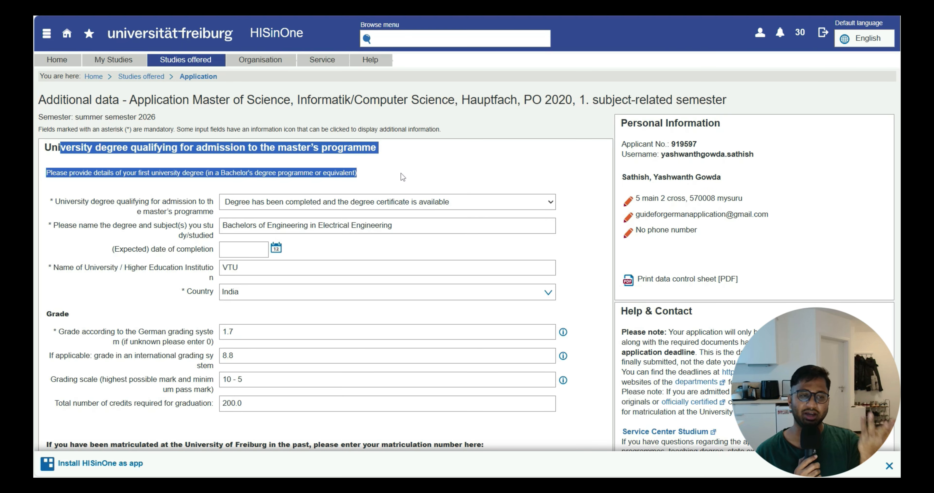
scroll(350, 196, down, 2)
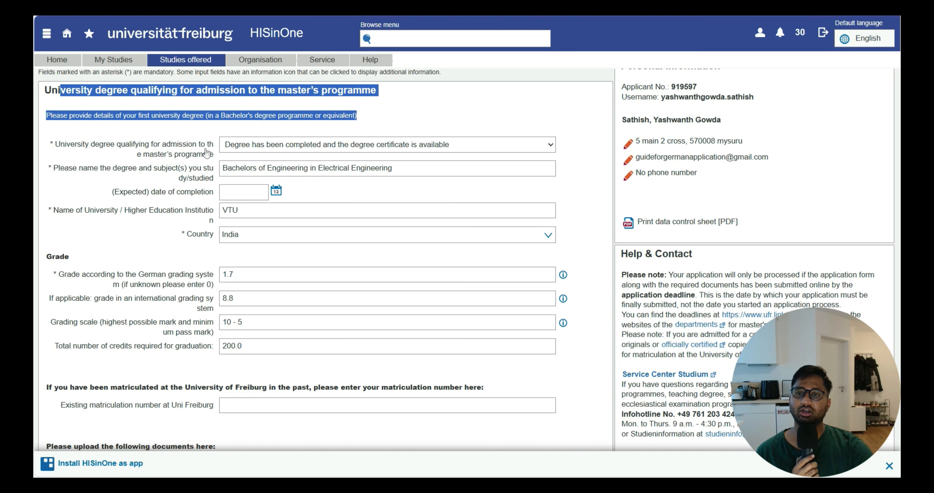
click(309, 145)
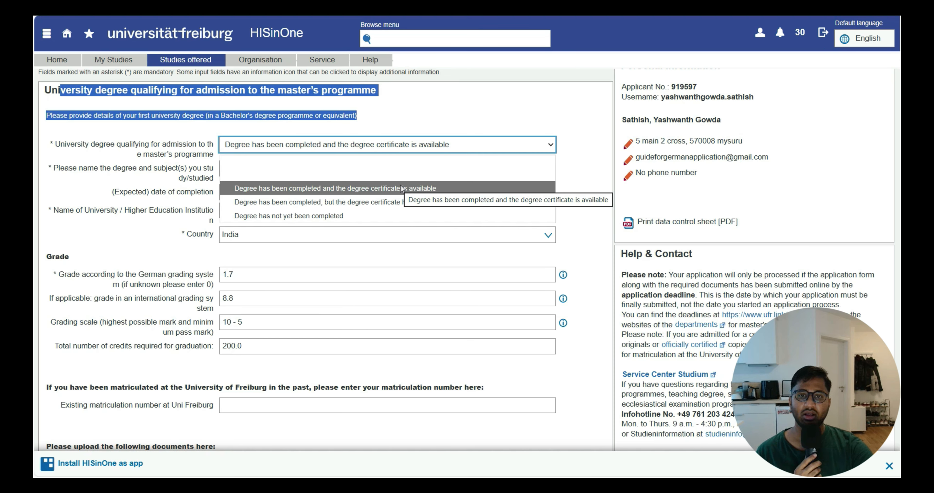
click(515, 185)
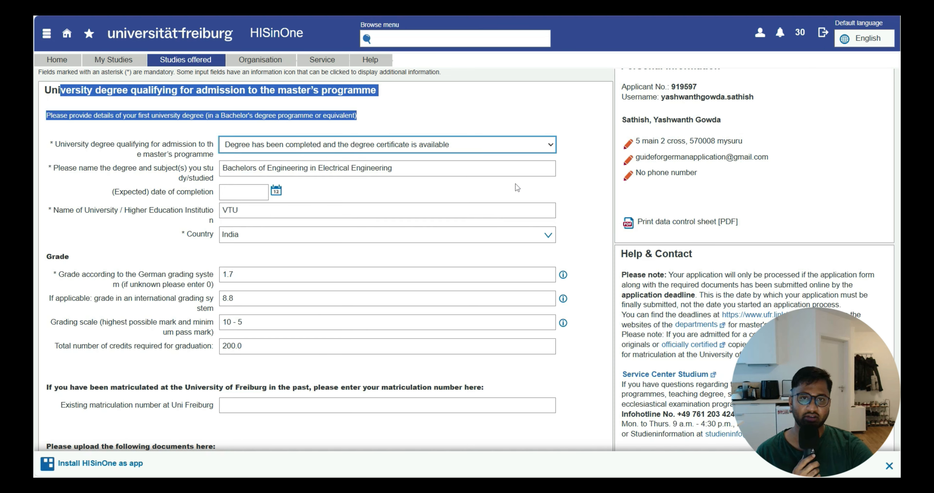
Try the certificate-not-issued and not-yet-completed degree statuses, and reselect the completed degree with available certificate
click(471, 142)
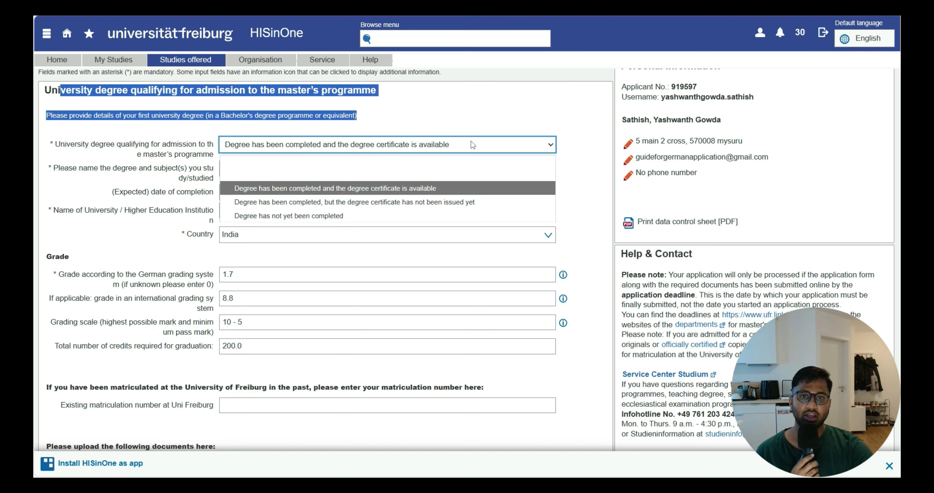
click(454, 202)
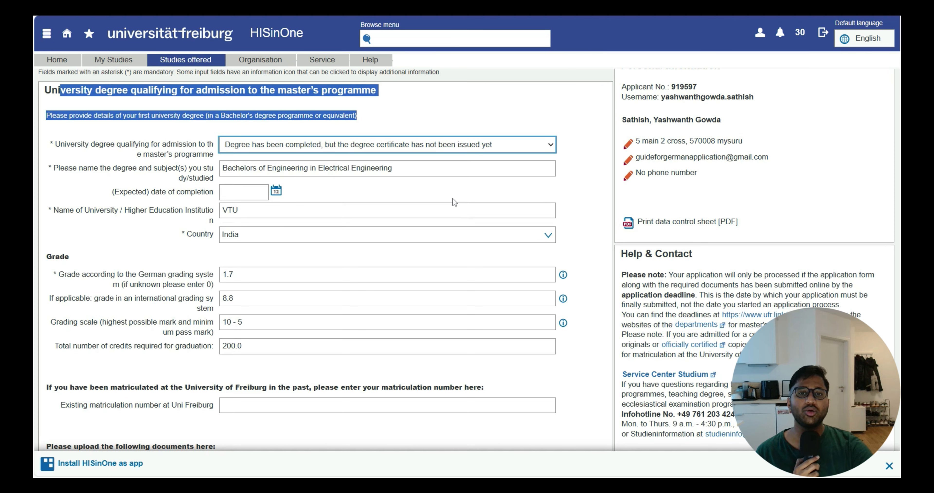
click(476, 146)
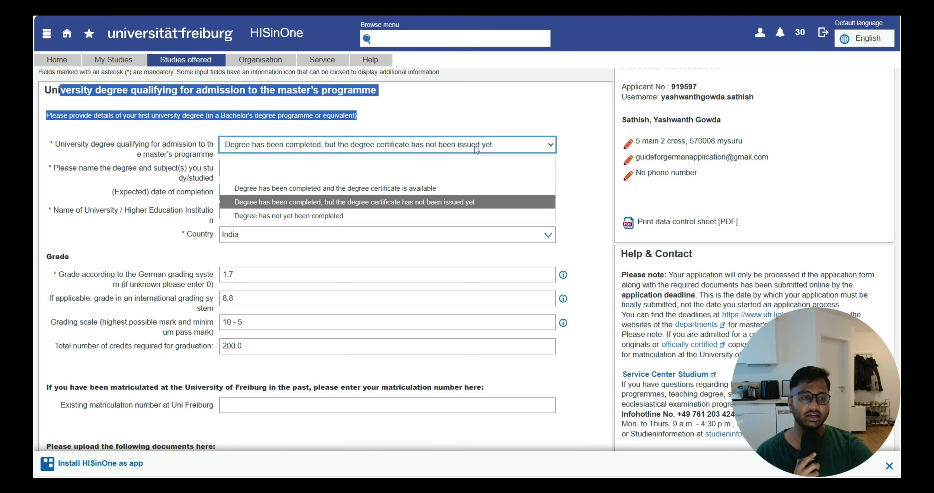
click(361, 215)
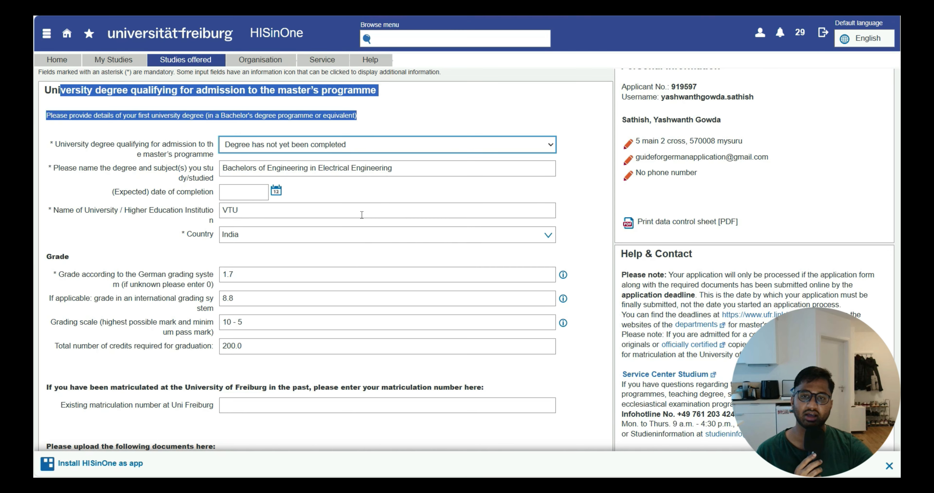
click(378, 142)
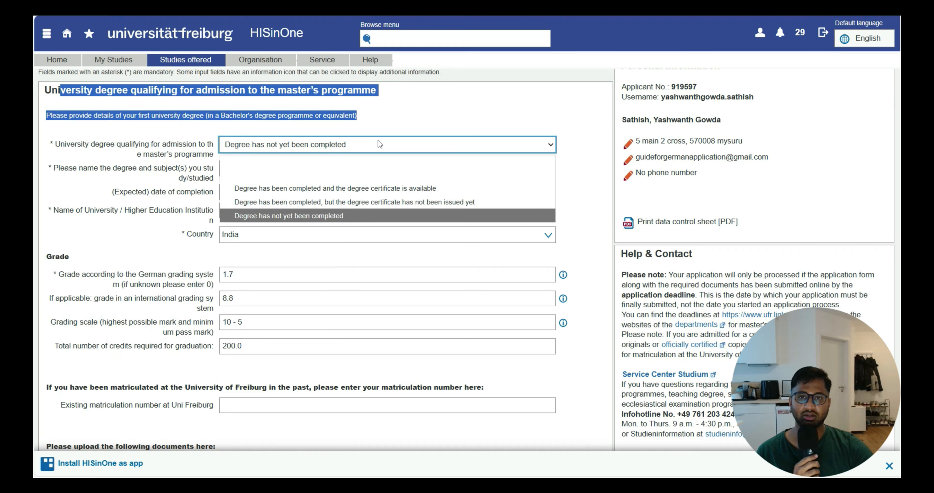
click(373, 188)
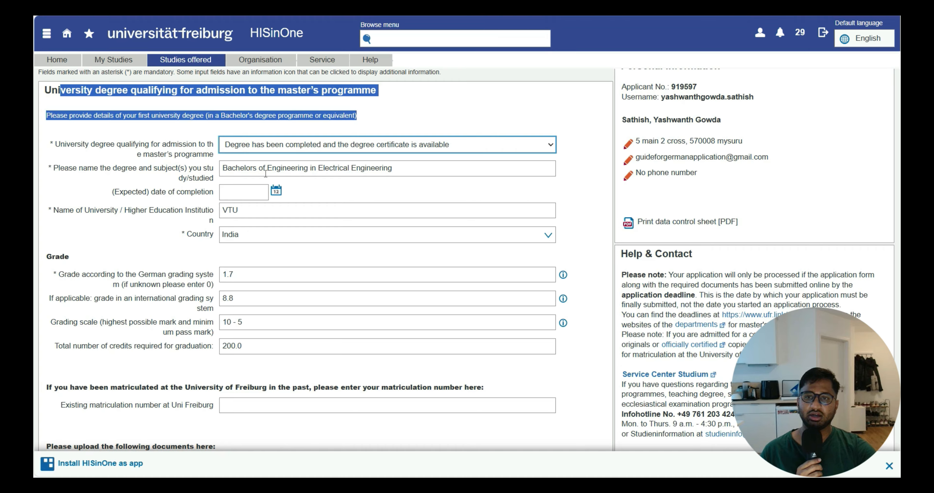
Examine the entries for degree and subject, university name and country in the qualifying degree section
triple_click(408, 166)
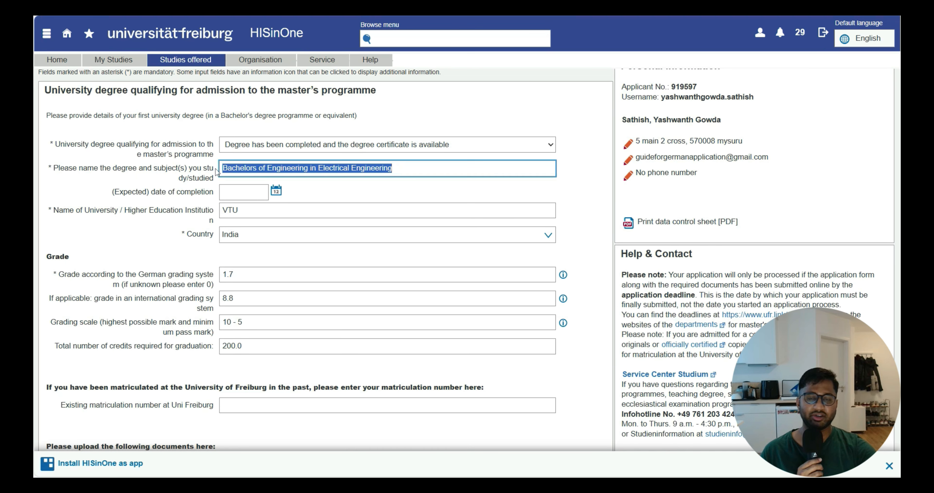
click(421, 193)
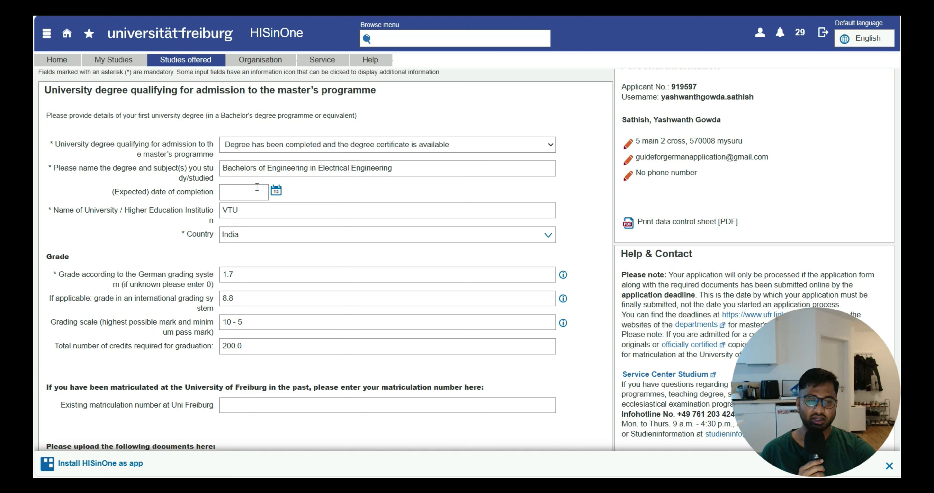
click(240, 212)
double_click(232, 211)
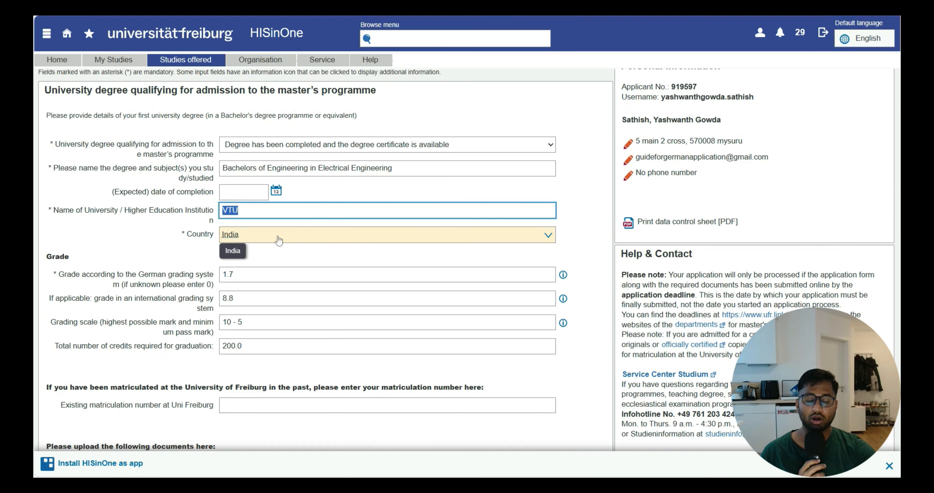
click(156, 228)
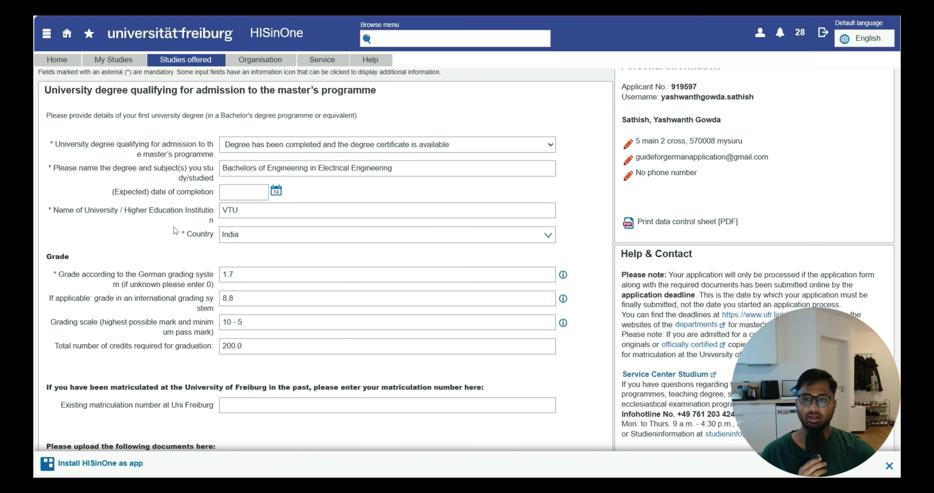
Open TUM's Grade Conversion Formula page from the web search results and go to its Grade Conversion Tool
scroll(153, 239, down, 2)
scroll(253, 174, down, 2)
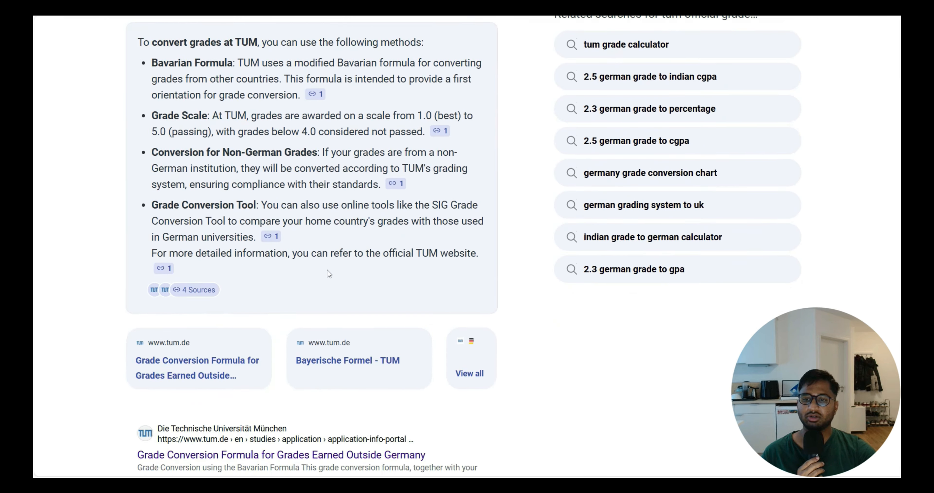
scroll(328, 270, down, 1)
click(268, 413)
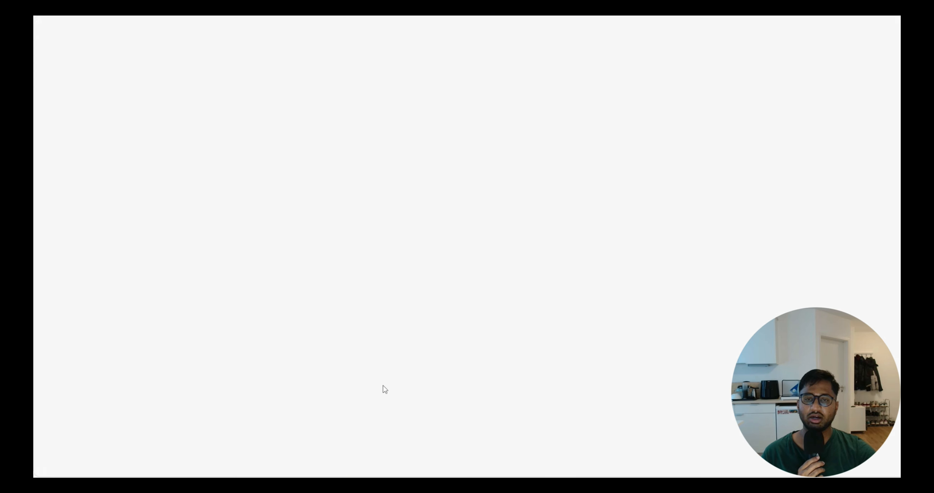
scroll(184, 211, down, 5)
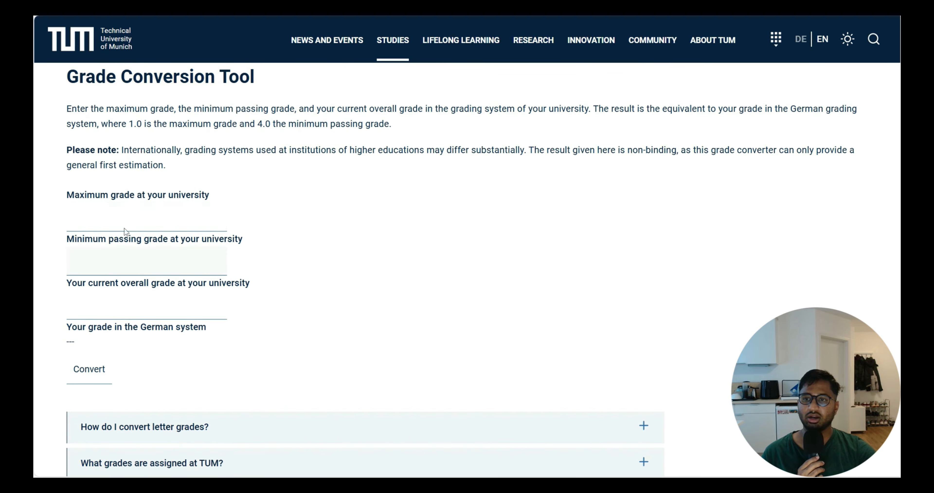
Enter 10 as the maximum grade and 5 as the minimum passing grade in the Grade Conversion Tool
click(124, 222)
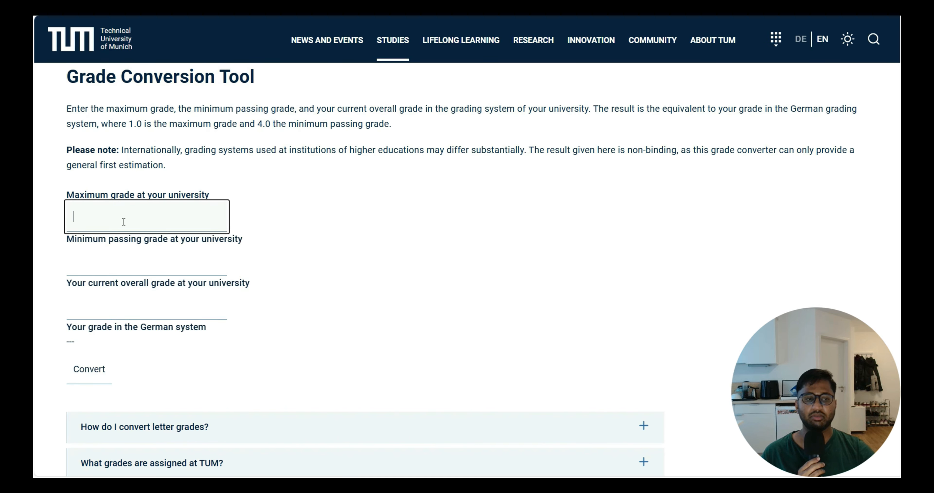
text(120)
key(BackSpace)
key(BackSpace)
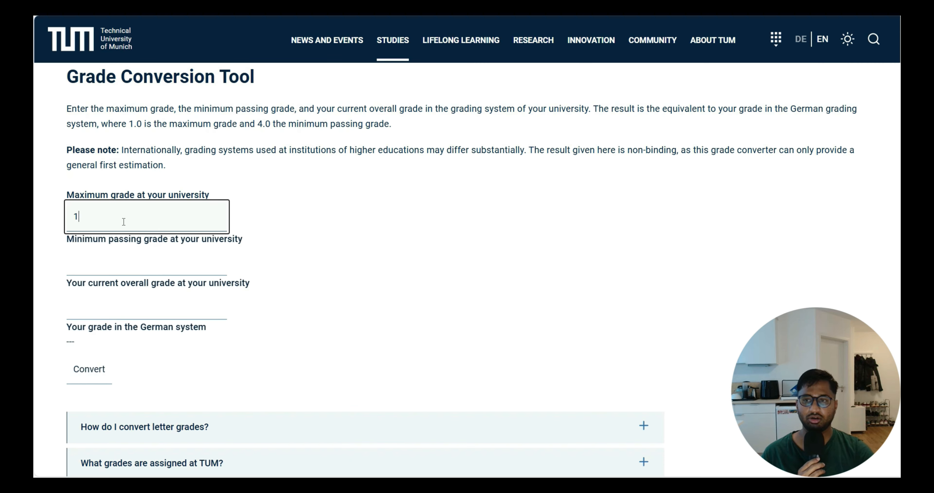
key(BackSpace)
text(10)
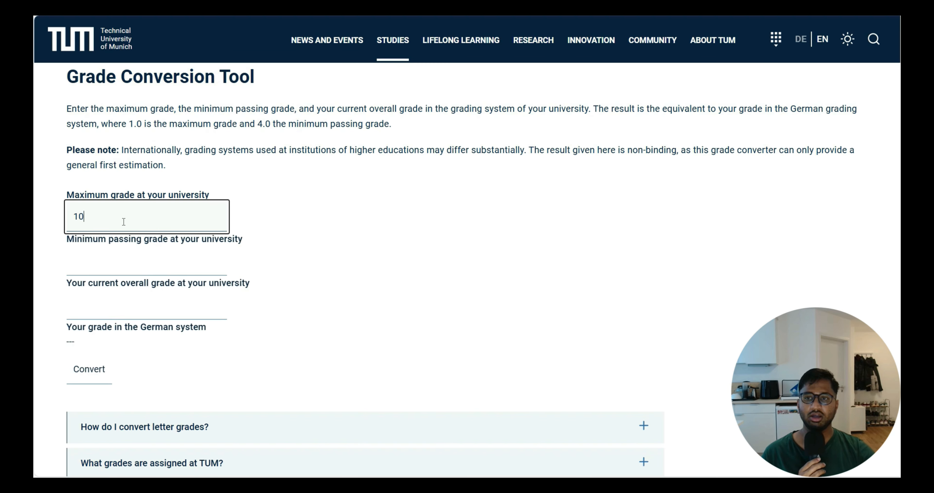
click(117, 261)
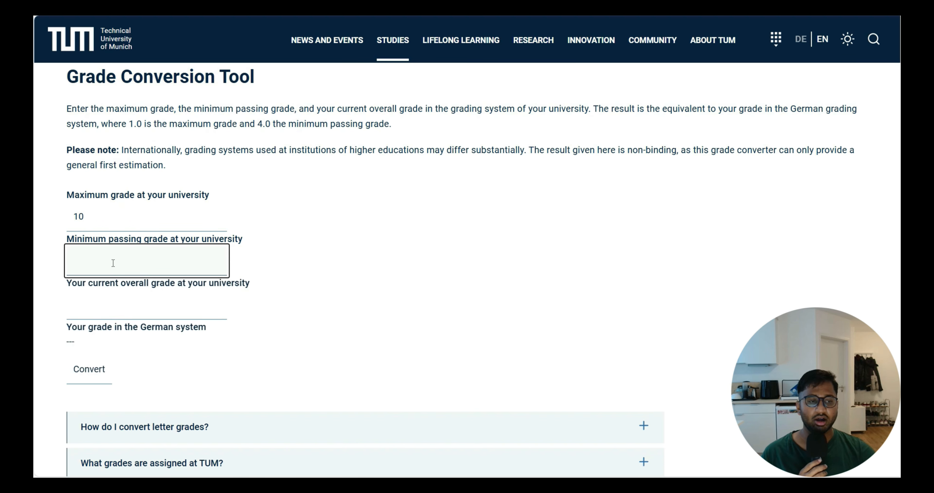
text(5)
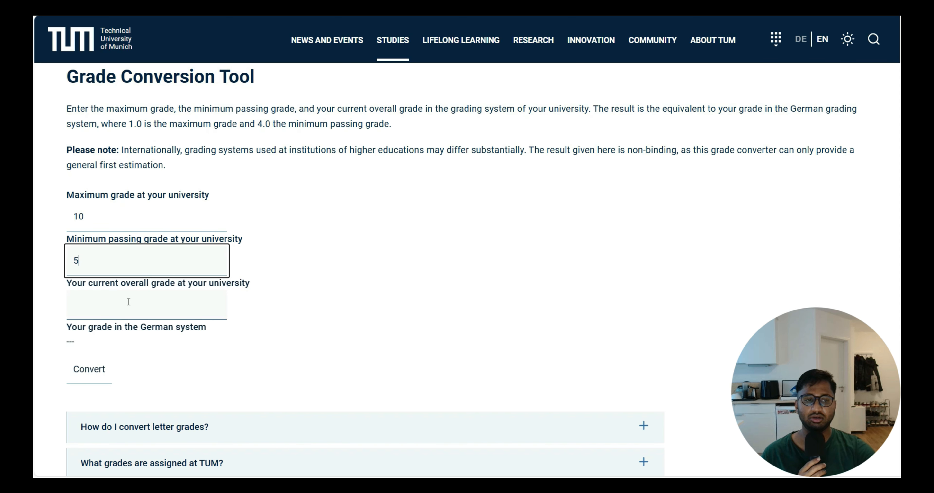
Enter 8.8 as the current overall grade and convert it to the German system
click(104, 315)
text(8.8)
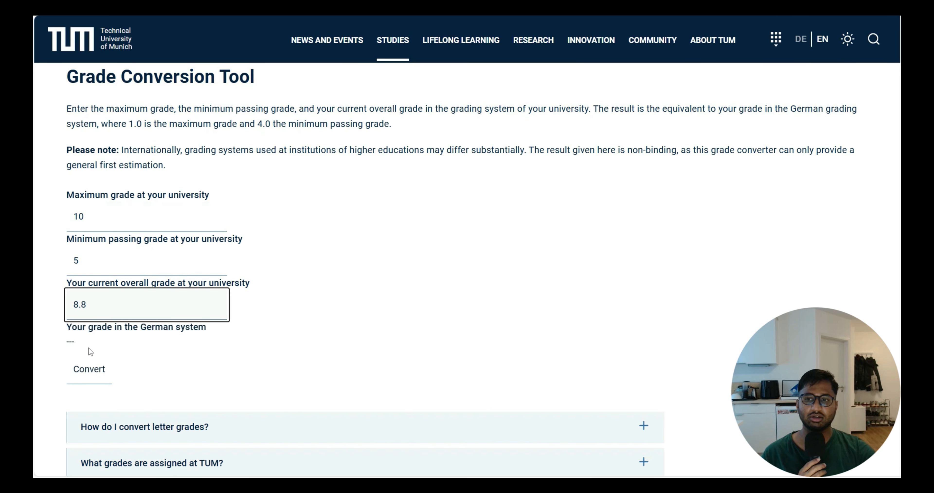
click(87, 369)
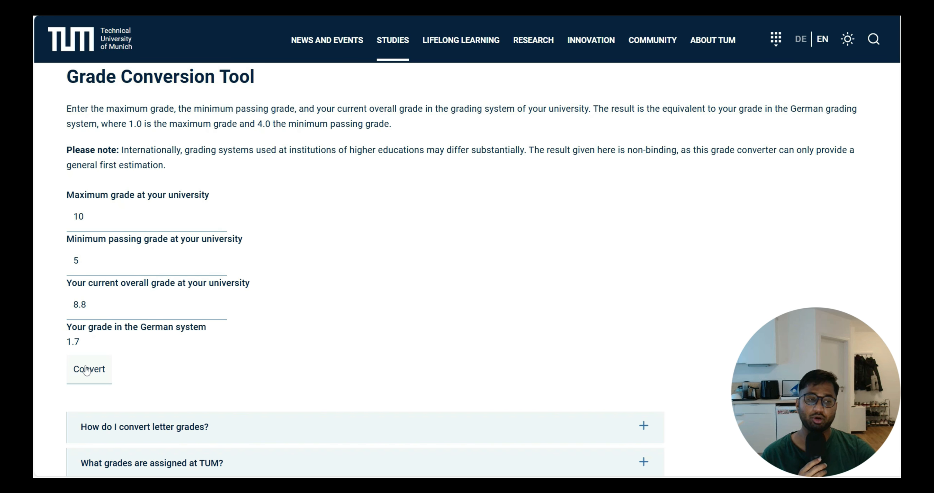
drag(95, 341, 65, 341)
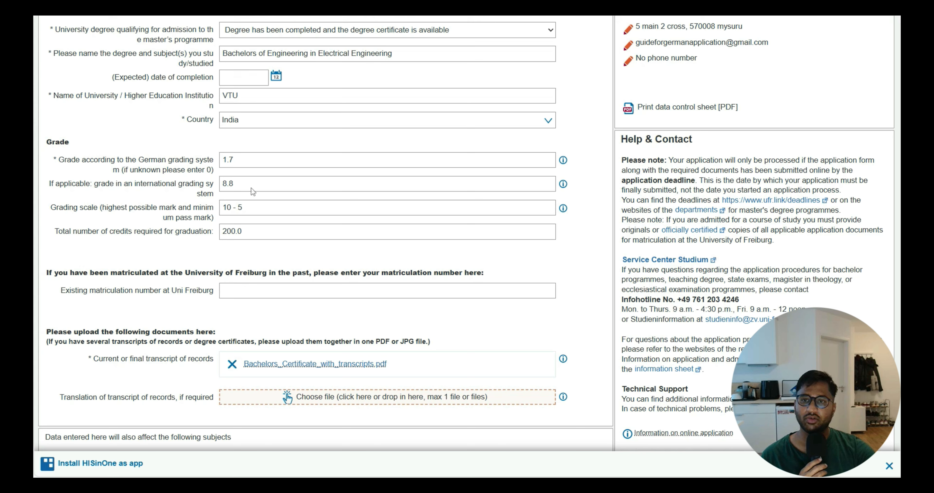
Switch to the Freiburg application and examine the international grade, the grading scale entry and the help text on the scale's format
drag(254, 190, 204, 190)
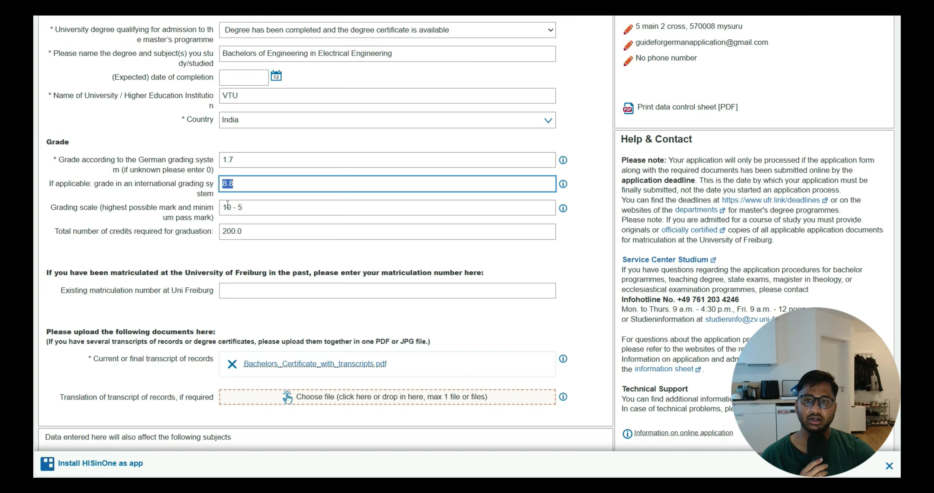
key(Tab)
key(shift+Tab)
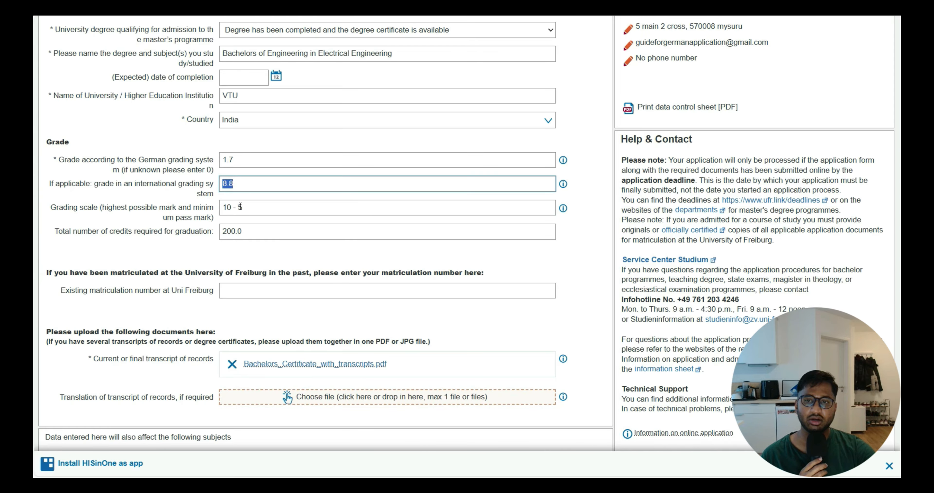
drag(243, 208, 236, 208)
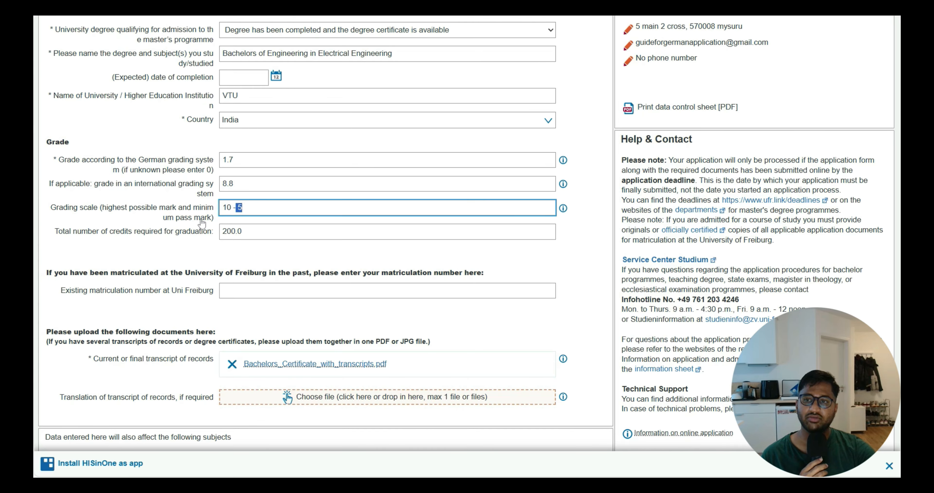
click(178, 219)
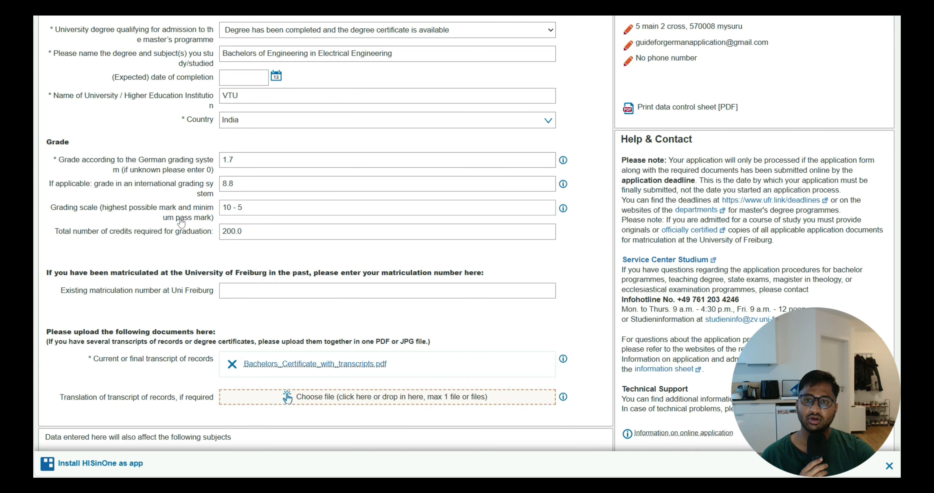
click(563, 208)
drag(475, 249, 425, 249)
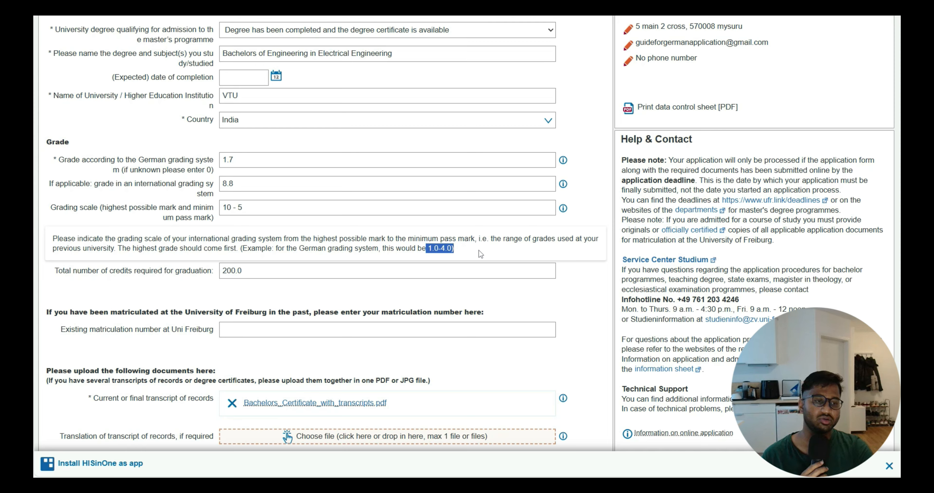
Continue through the degree details, diploma certificate and APS pages to the English Language skills section
scroll(295, 267, down, 2)
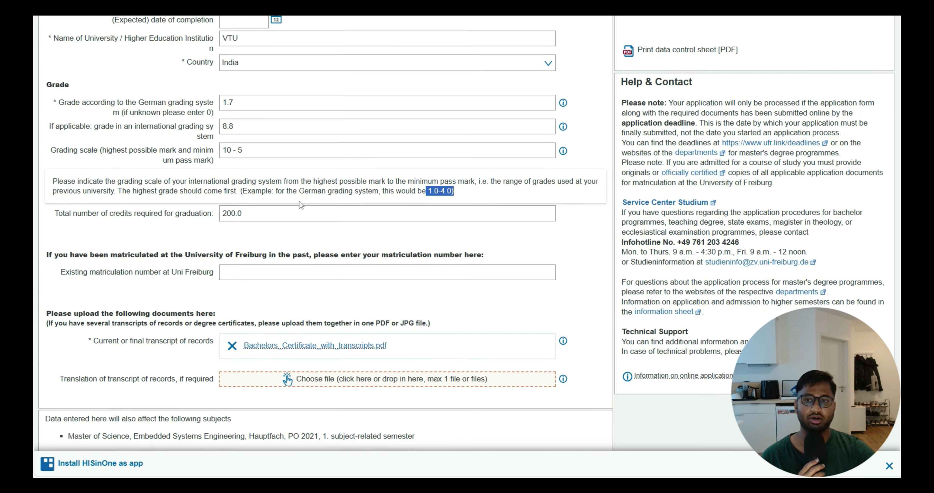
scroll(217, 244, down, 2)
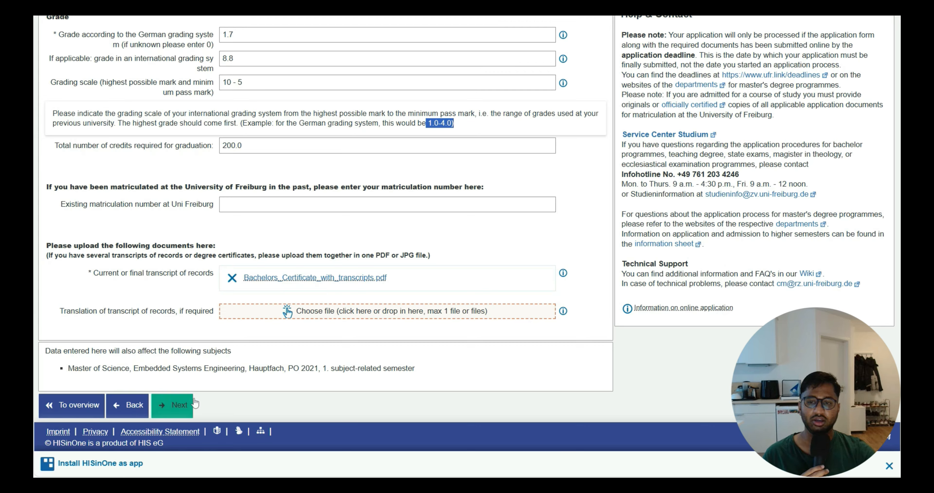
click(174, 415)
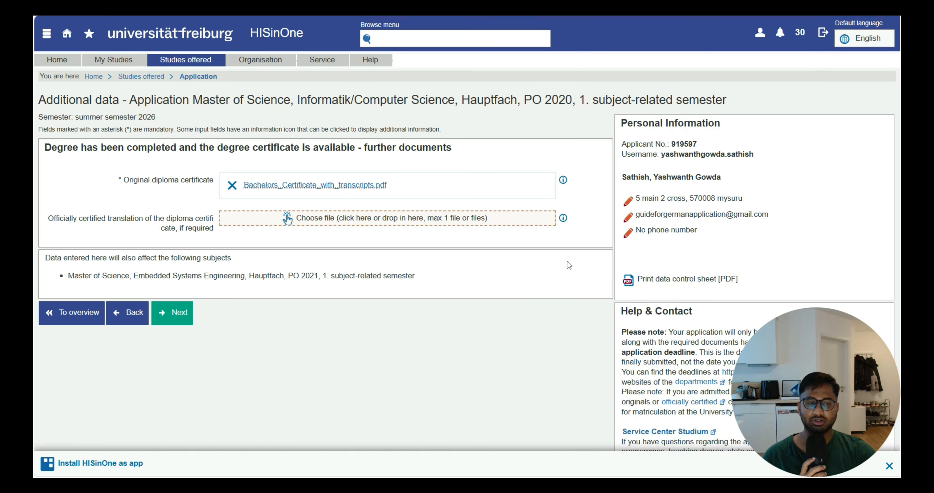
click(179, 308)
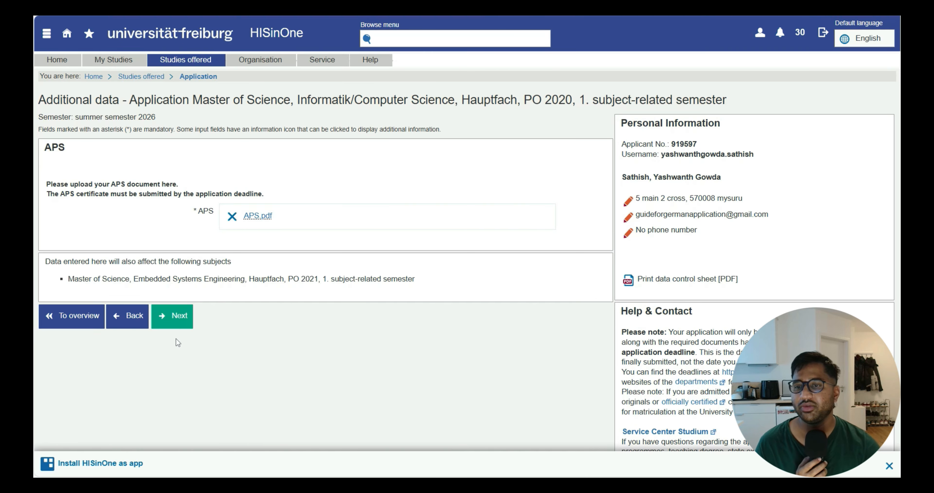
click(177, 321)
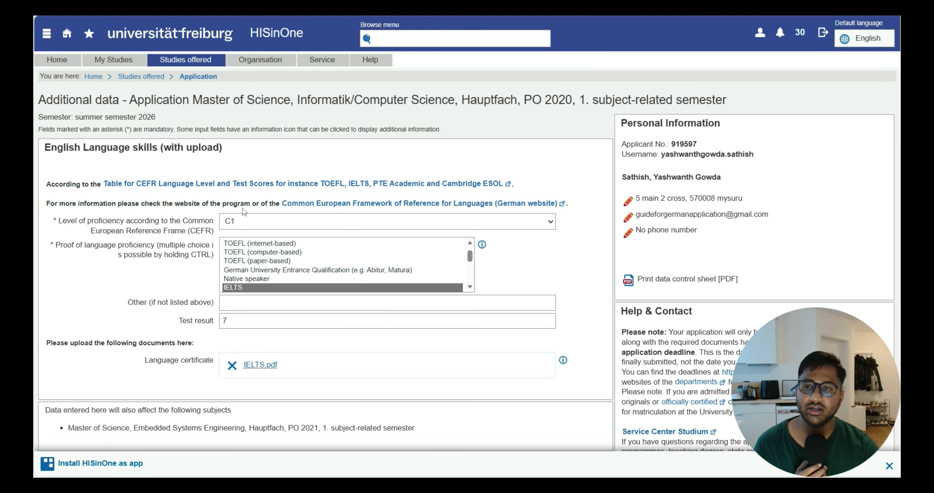
Select IELTS as the proof of English proficiency and continue to the German proficiency section
scroll(558, 271, down, 2)
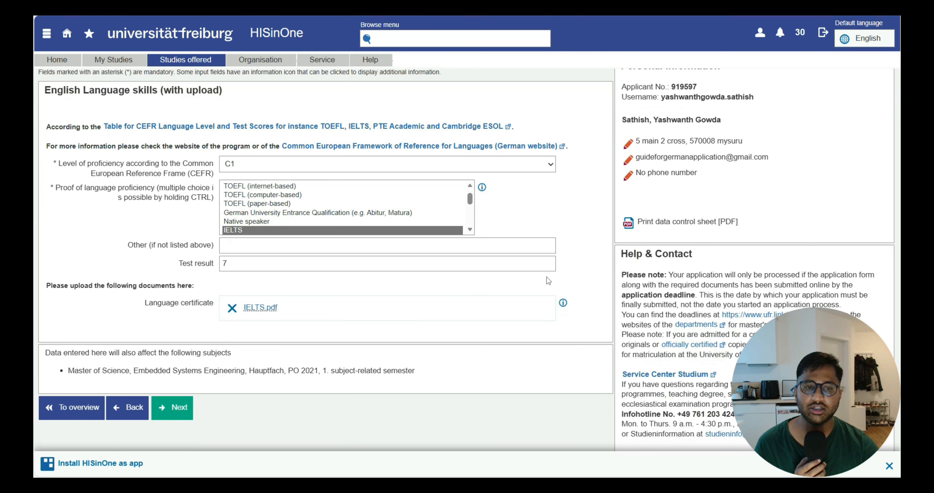
scroll(546, 276, up, 2)
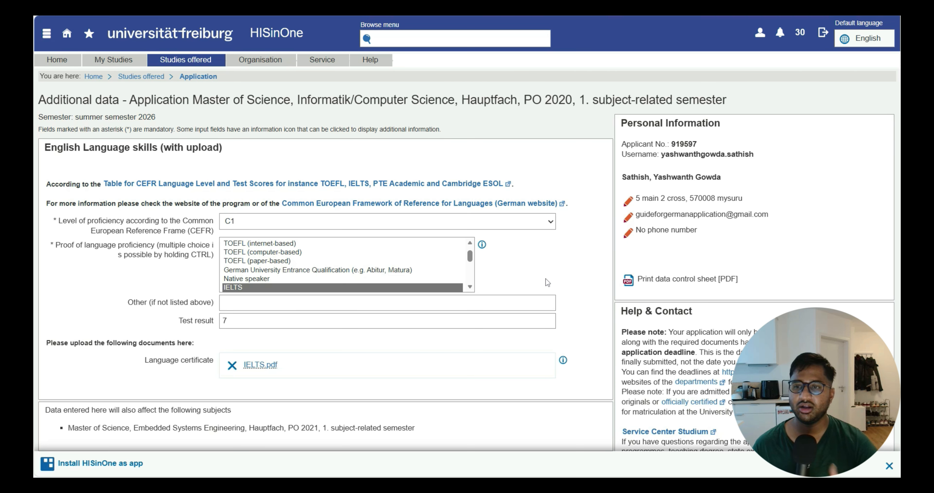
click(527, 221)
click(528, 221)
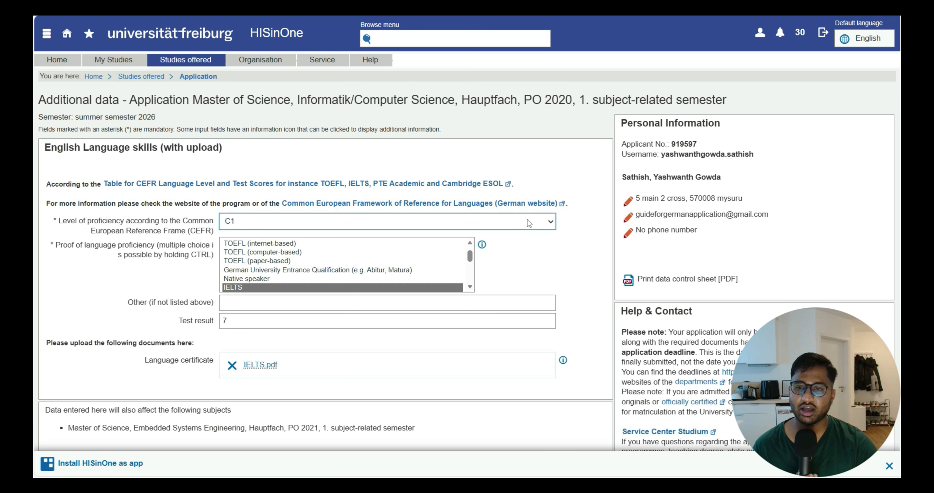
click(279, 289)
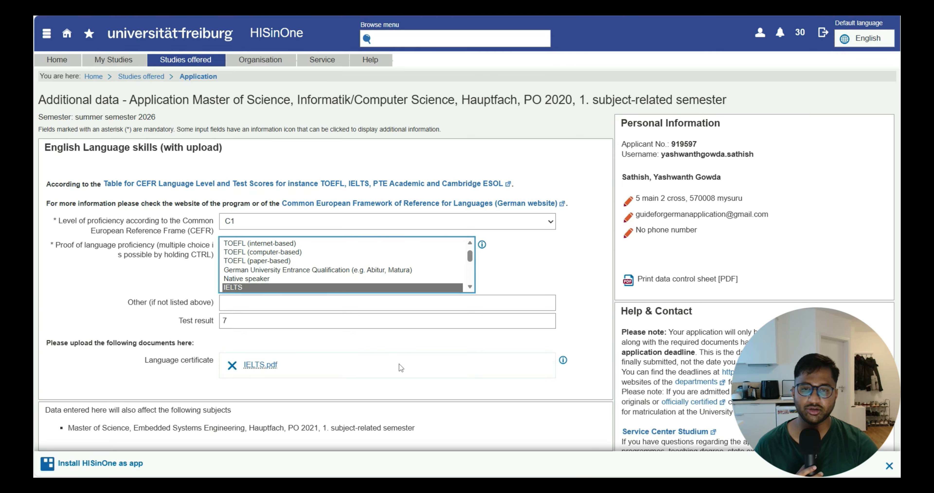
scroll(401, 367, down, 3)
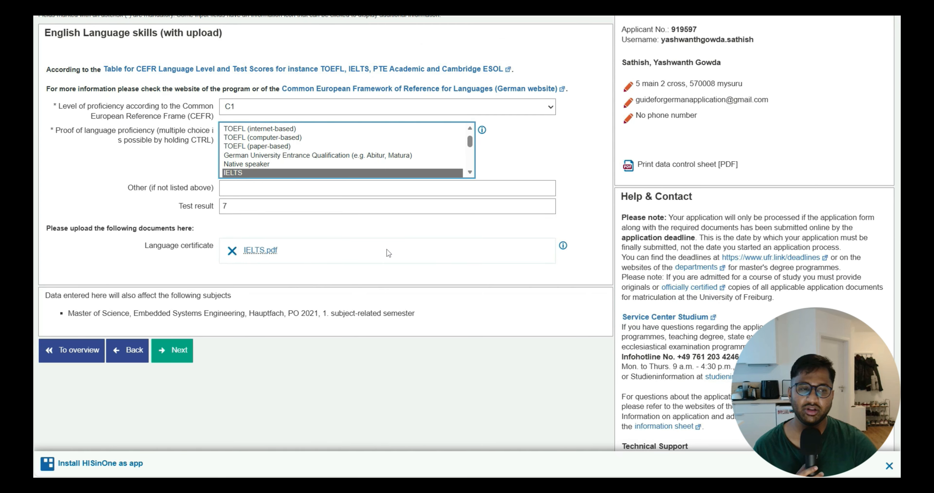
click(175, 348)
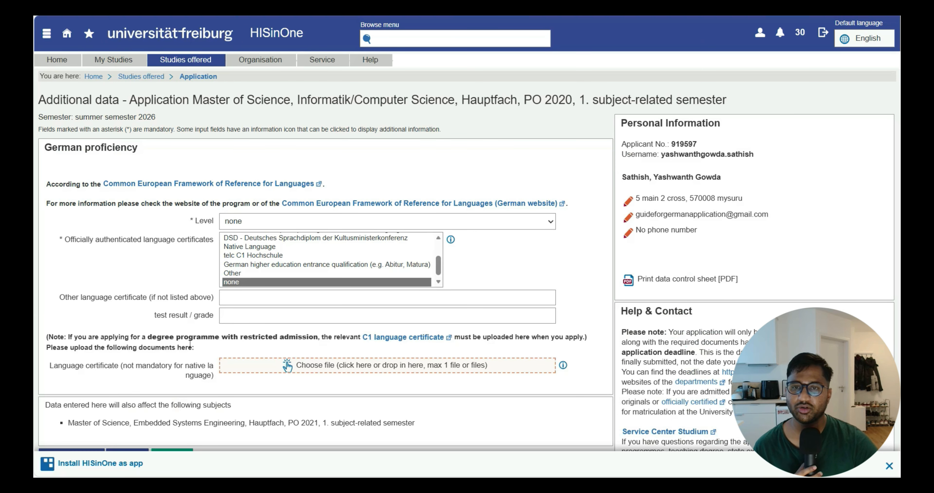
Select none for the officially authenticated German language certificates and continue to the Documents section
scroll(190, 347, down, 2)
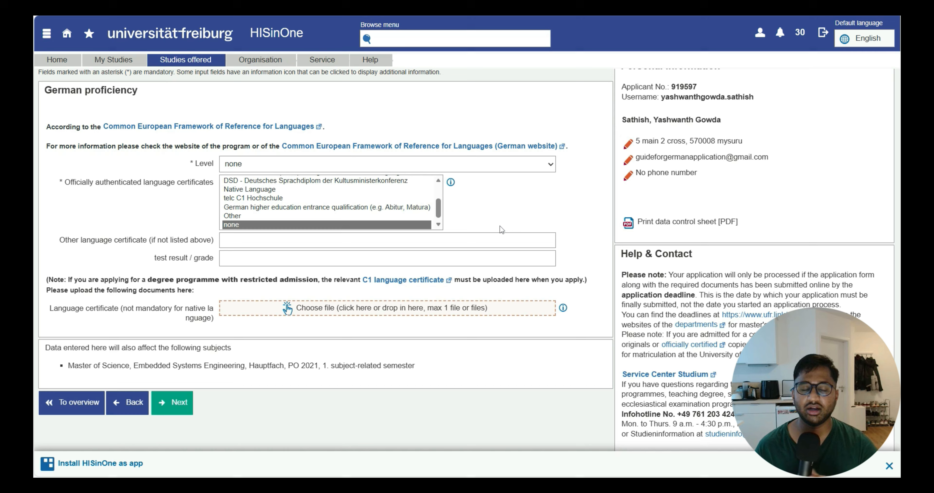
scroll(501, 225, up, 2)
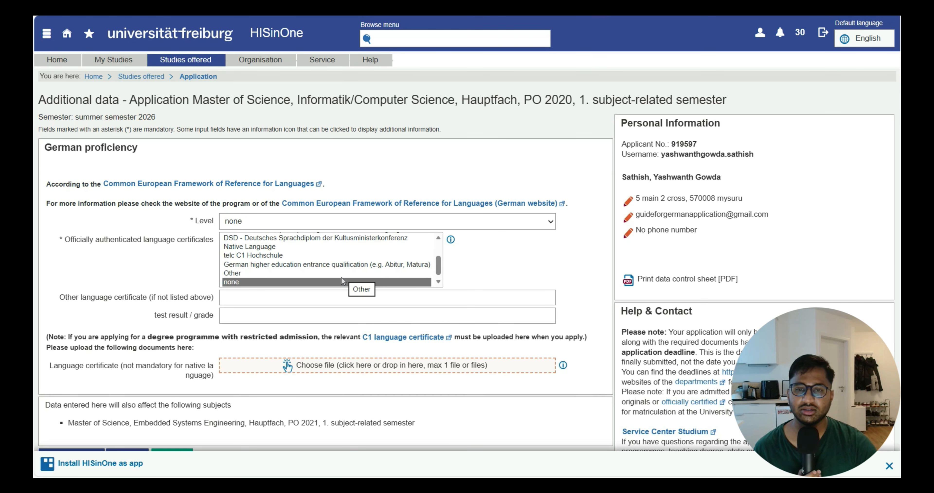
click(342, 278)
click(341, 281)
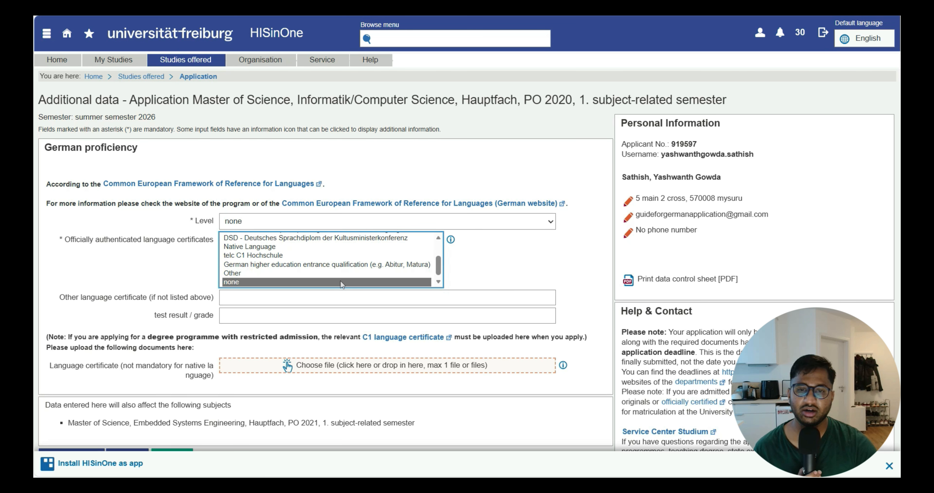
click(591, 287)
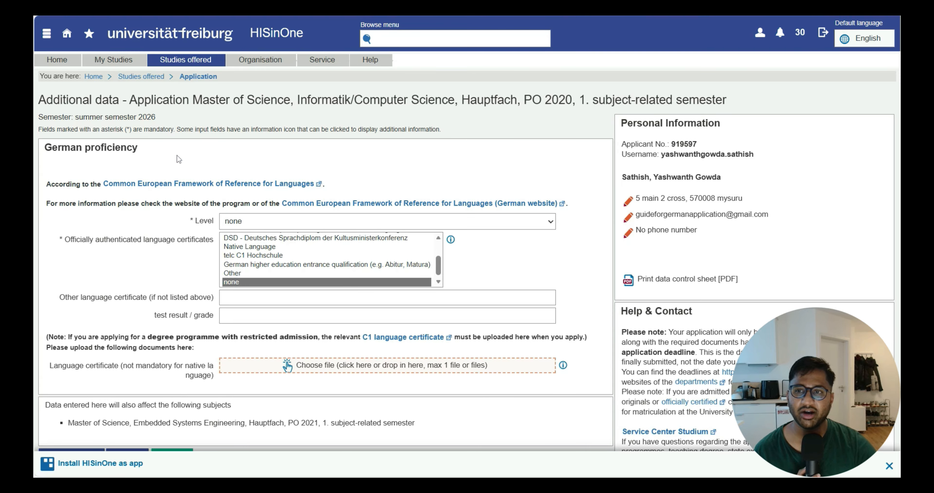
drag(44, 146, 202, 150)
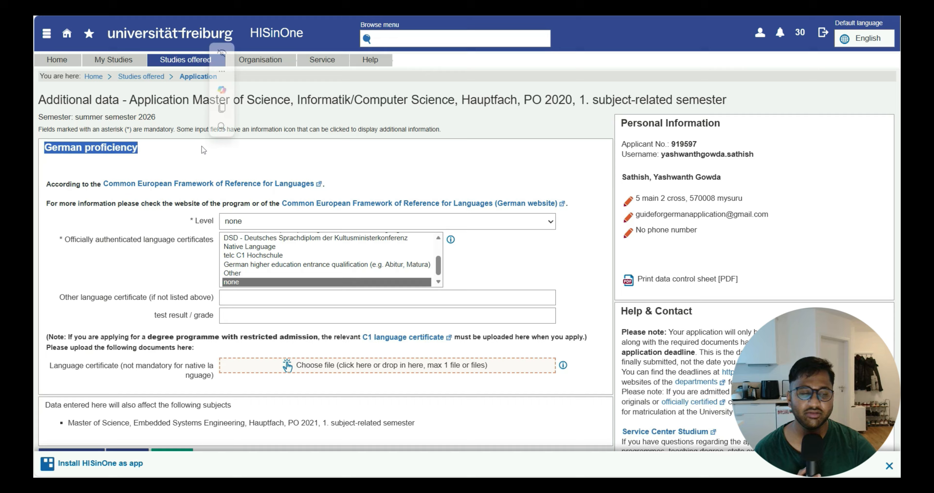
click(462, 243)
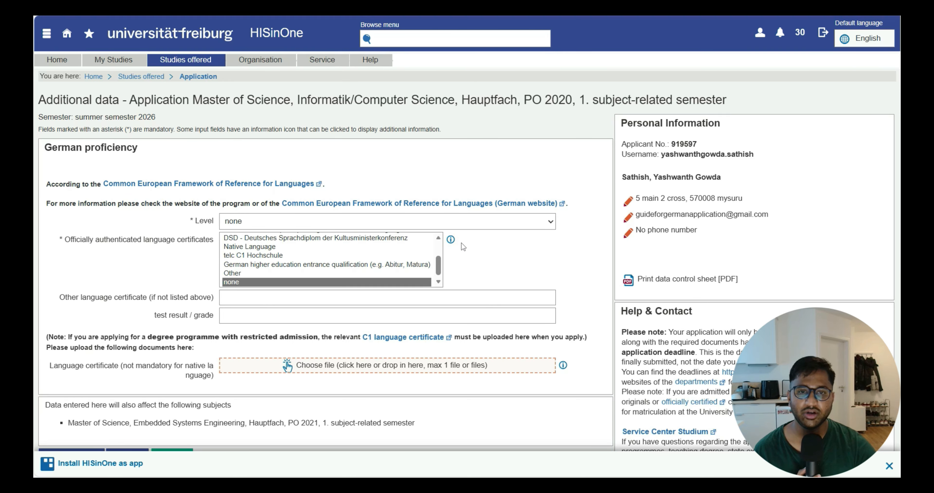
scroll(478, 255, down, 3)
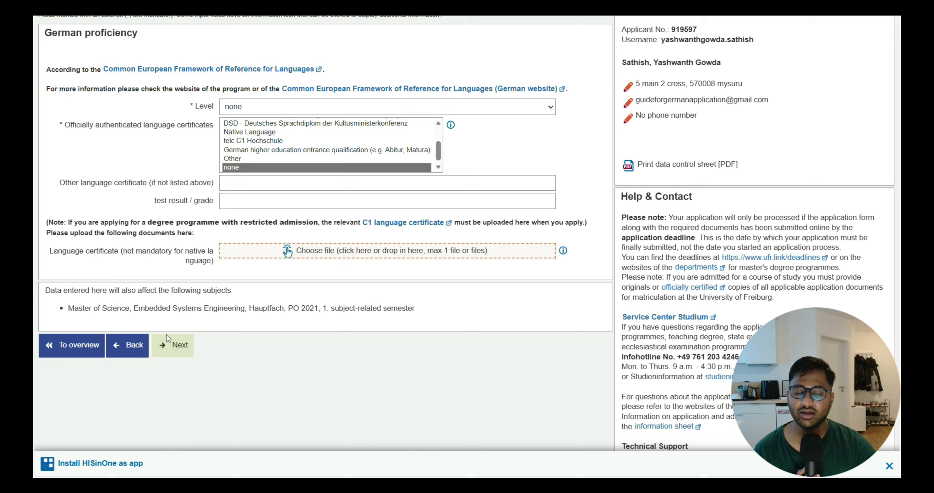
click(169, 334)
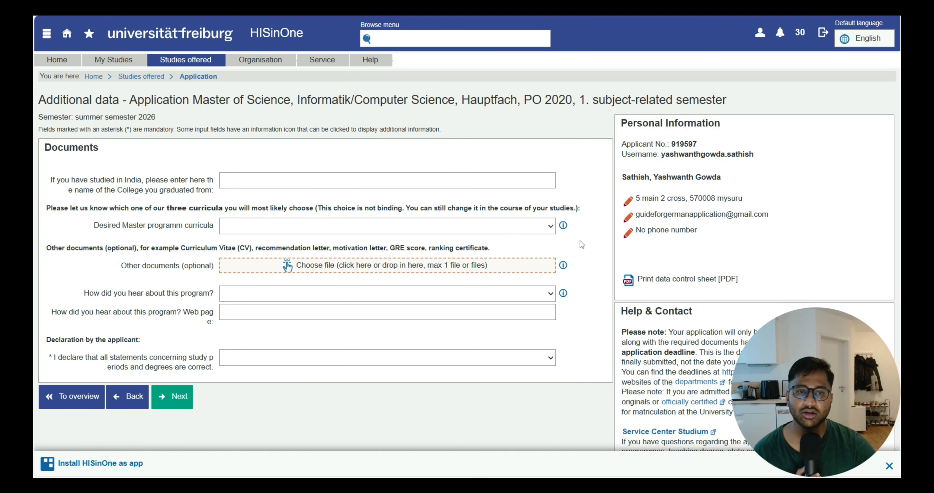
Enter VVCE as the Indian college graduated from and choose Specialization in Cyber-Physical Systems as the desired Master curriculum
click(349, 177)
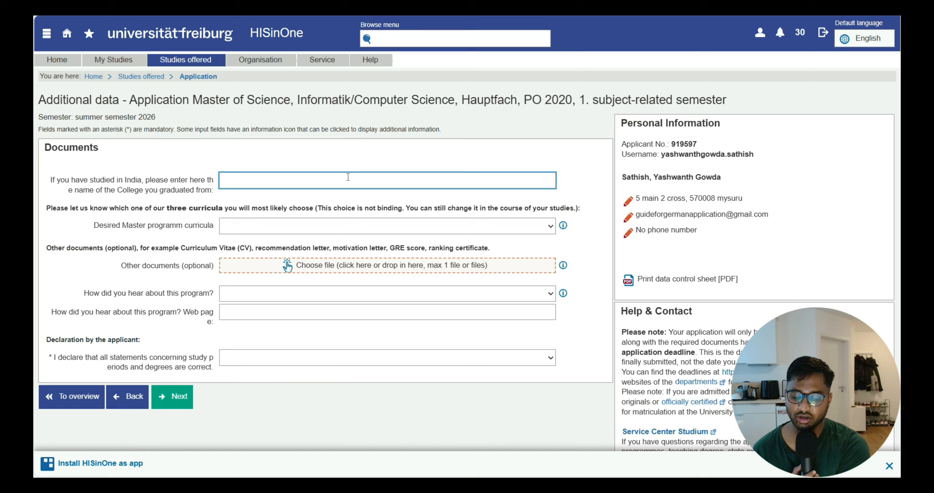
text(VVCE)
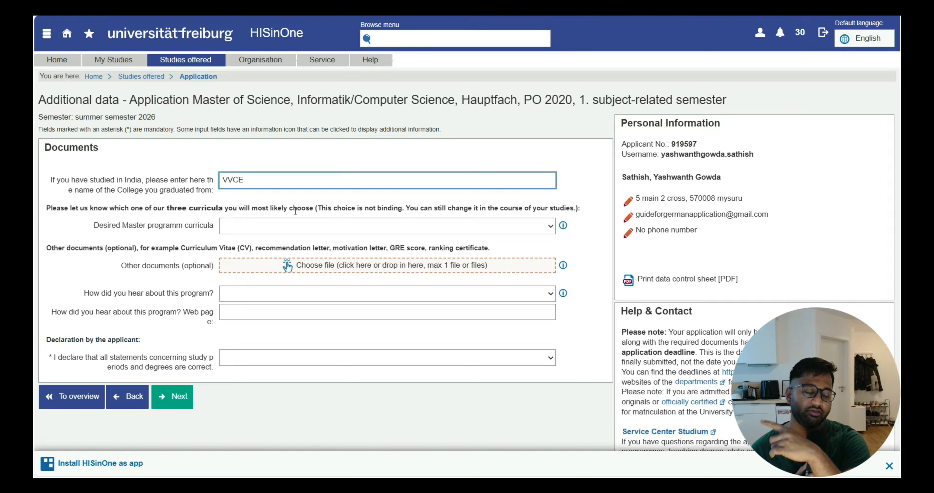
click(290, 225)
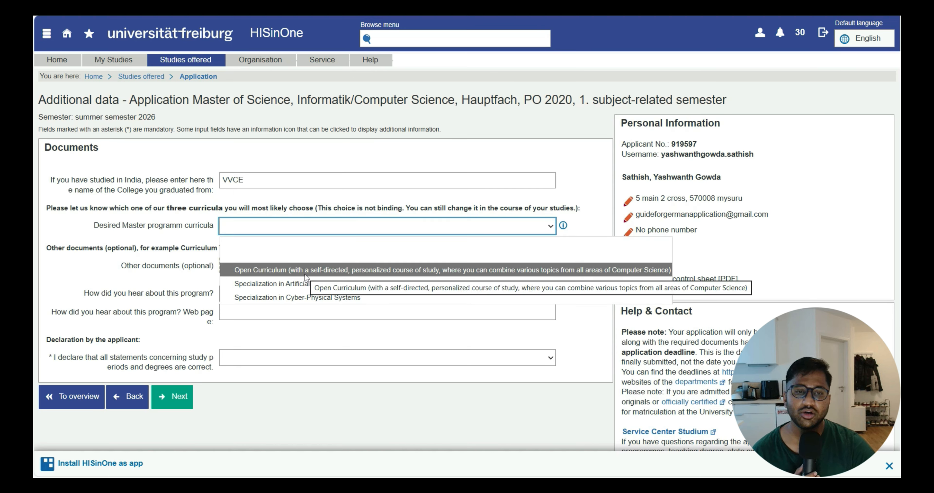
click(308, 296)
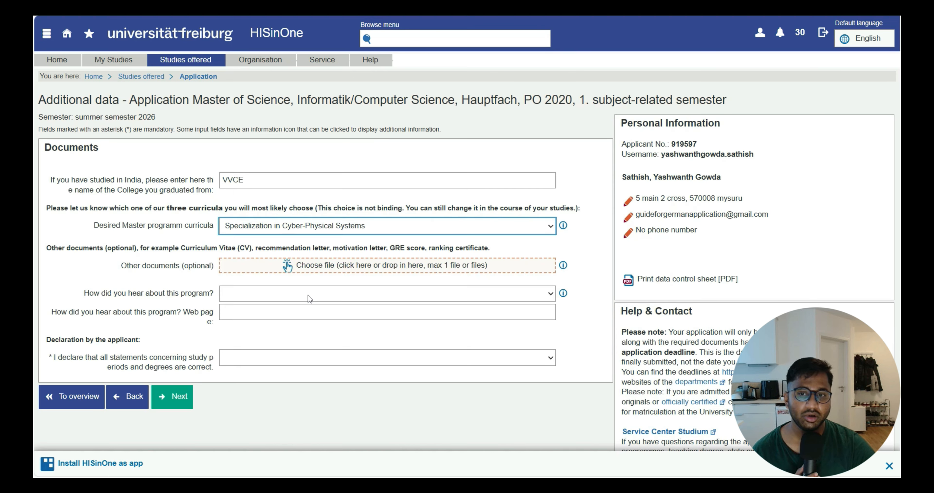
Show the information on the curriculum options and set the desired Master curriculum to Specialization in Artificial Intelligence
click(311, 231)
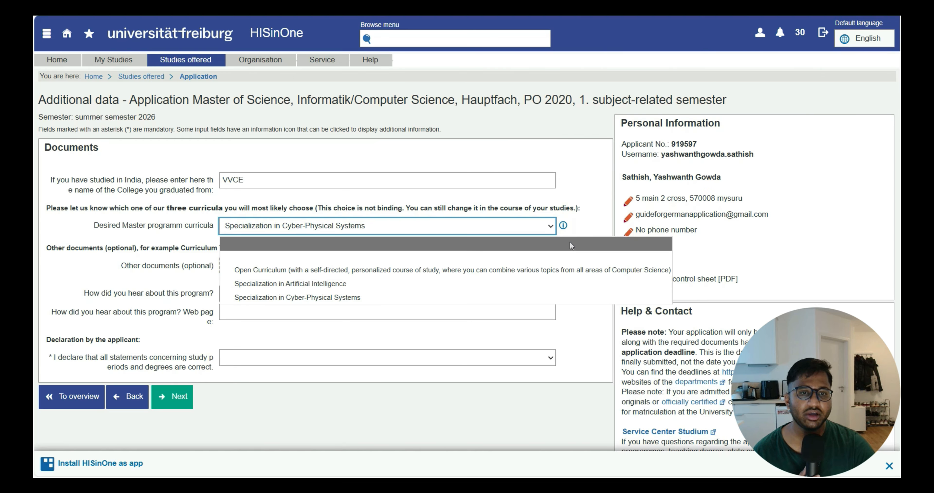
click(563, 225)
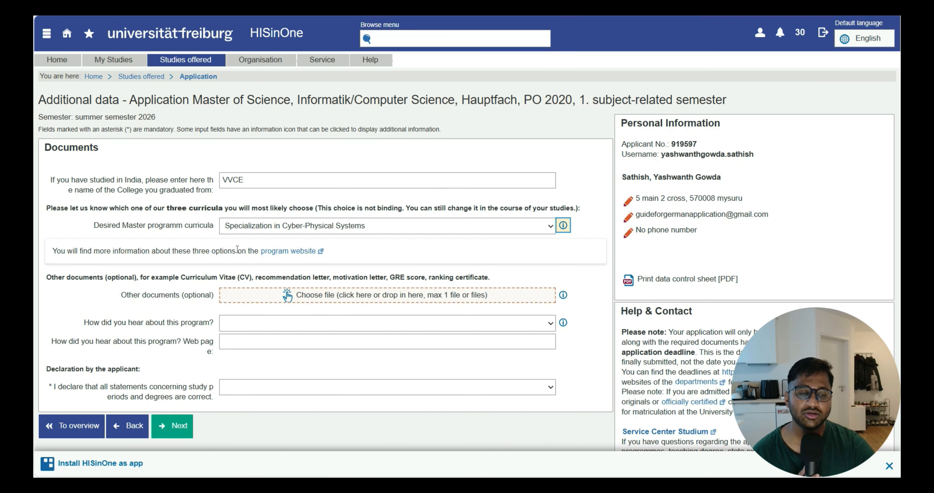
click(298, 255)
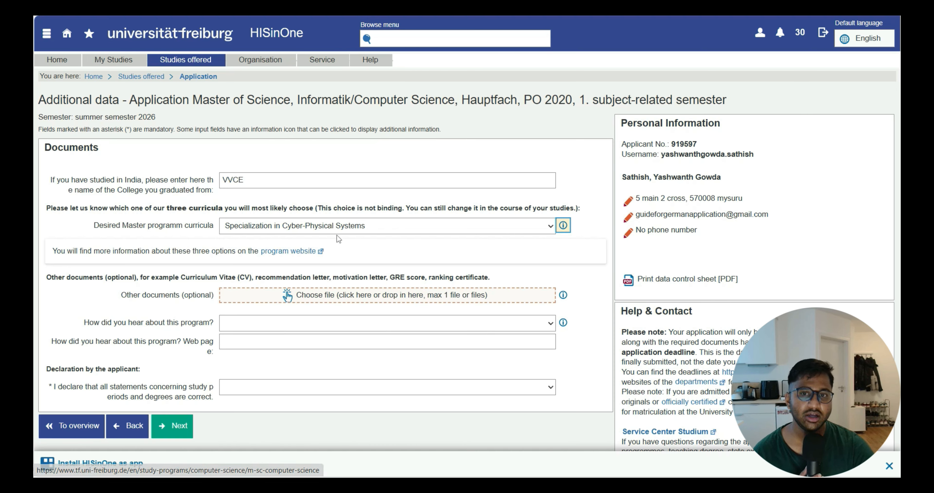
click(338, 224)
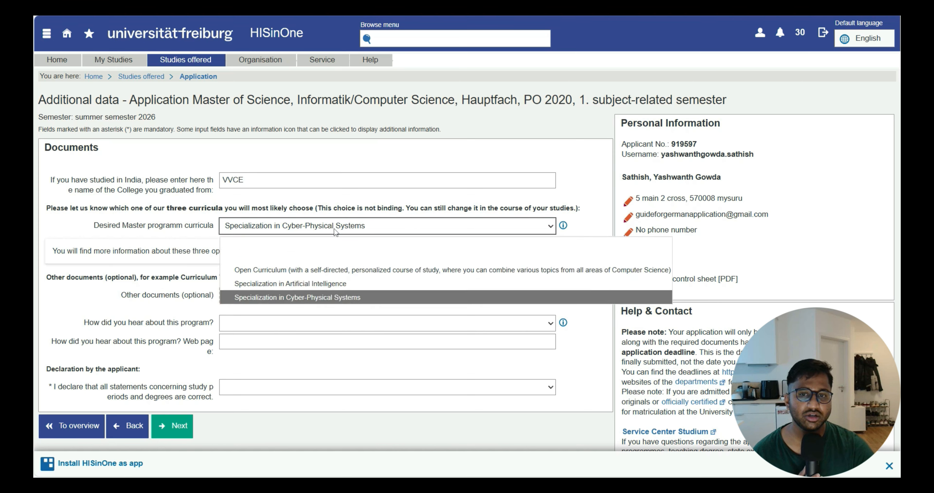
click(406, 285)
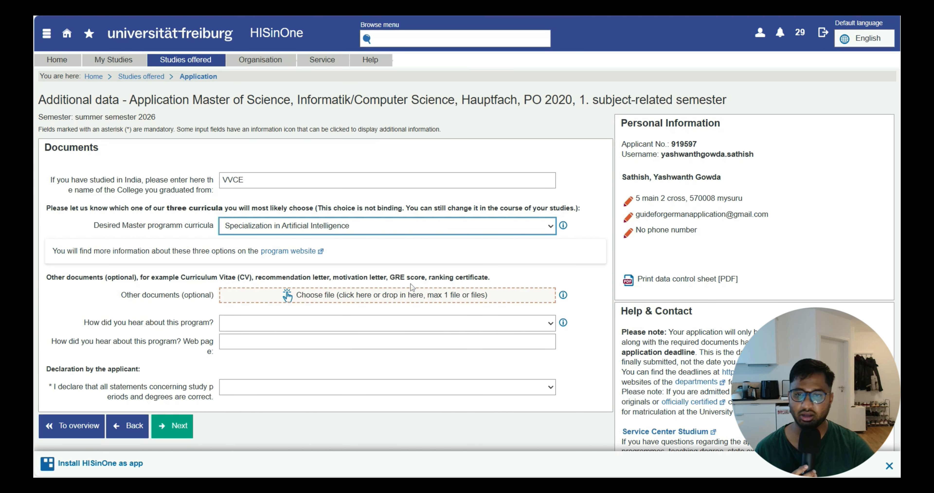
Upload "letter, motivation letter, GRE score, ranking certificate.pdf" from the desktop's Requiremets_Analysis folder as the optional other document
scroll(347, 246, down, 2)
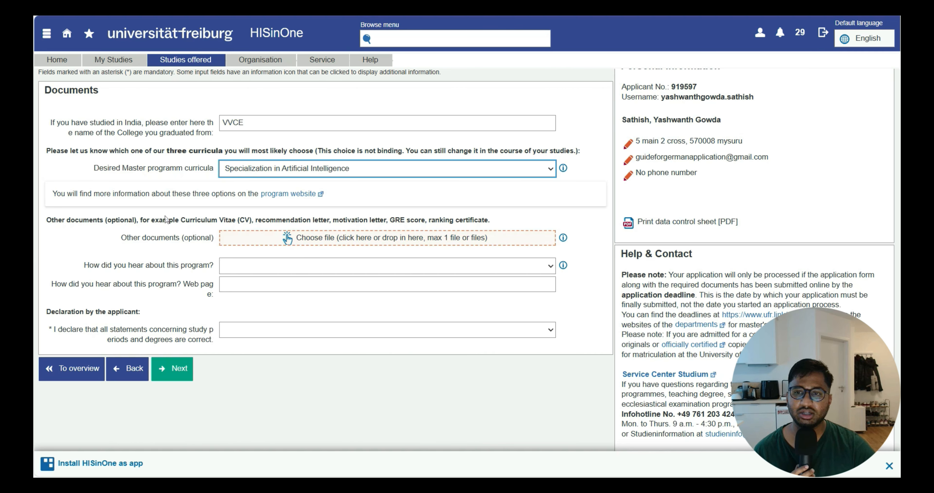
drag(163, 218, 503, 223)
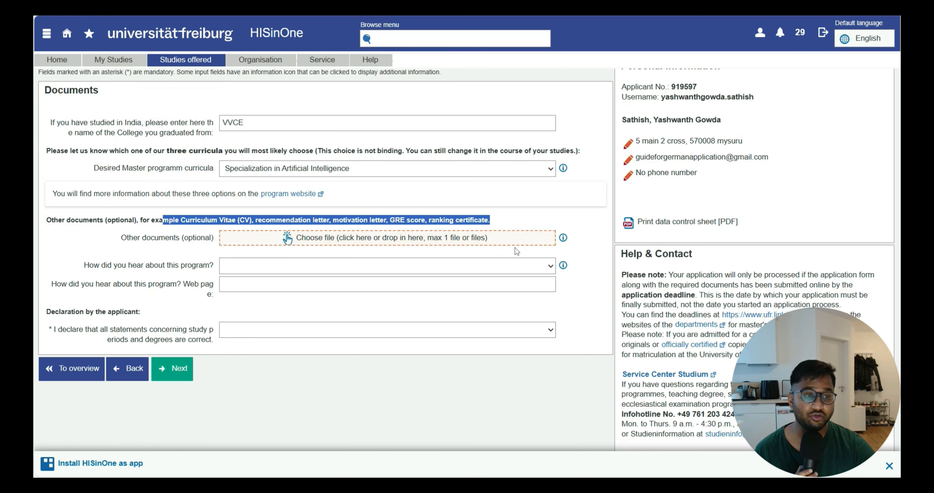
click(490, 239)
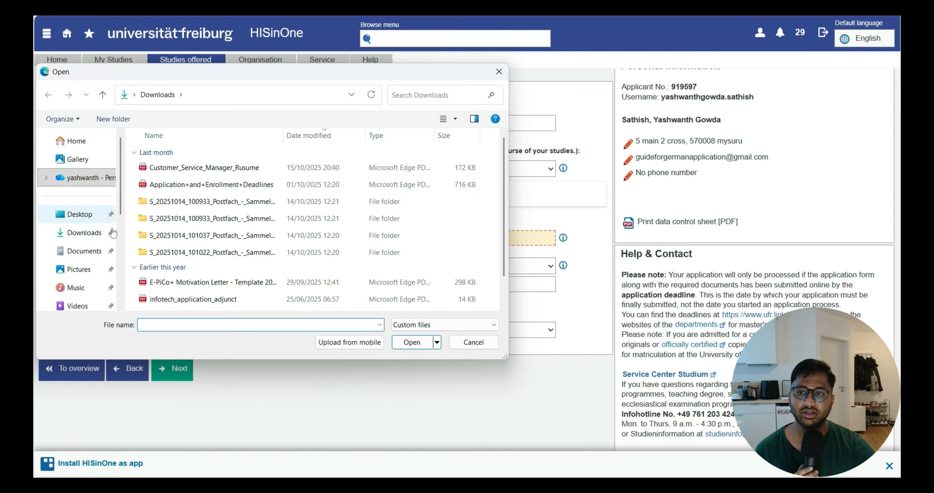
click(109, 214)
double_click(181, 171)
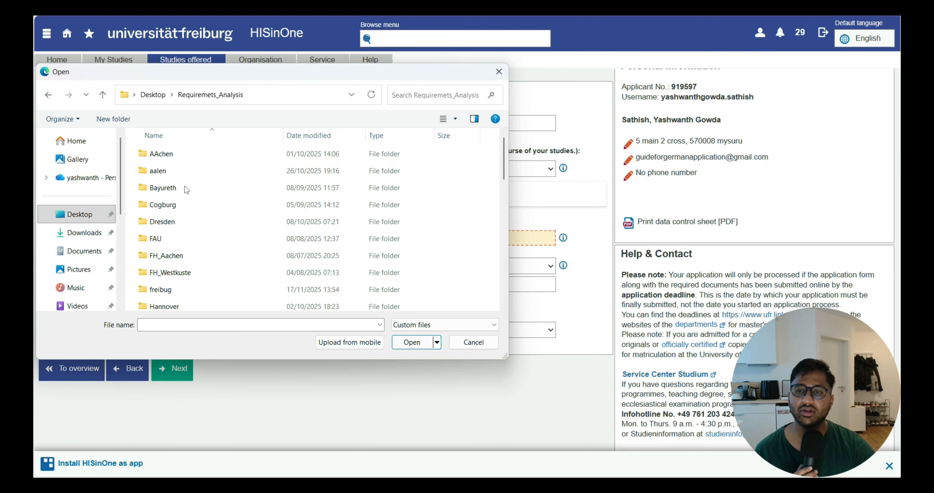
scroll(215, 226, down, 5)
double_click(218, 287)
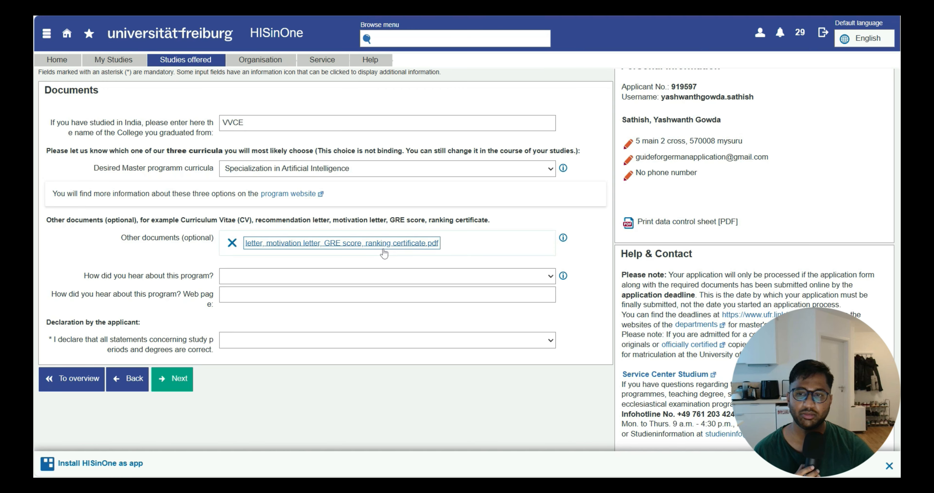
Choose DAAD website as the answer to how you heard about this program, leaving the web page field empty
click(346, 283)
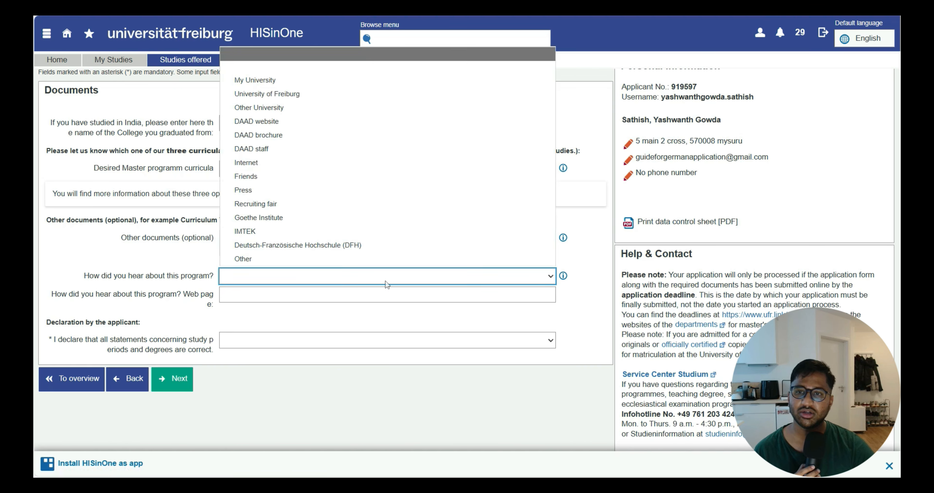
click(319, 117)
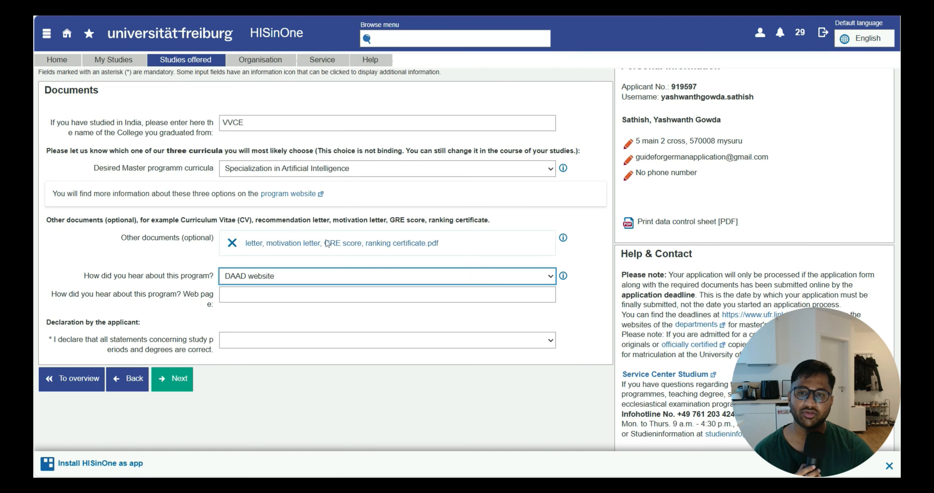
click(291, 290)
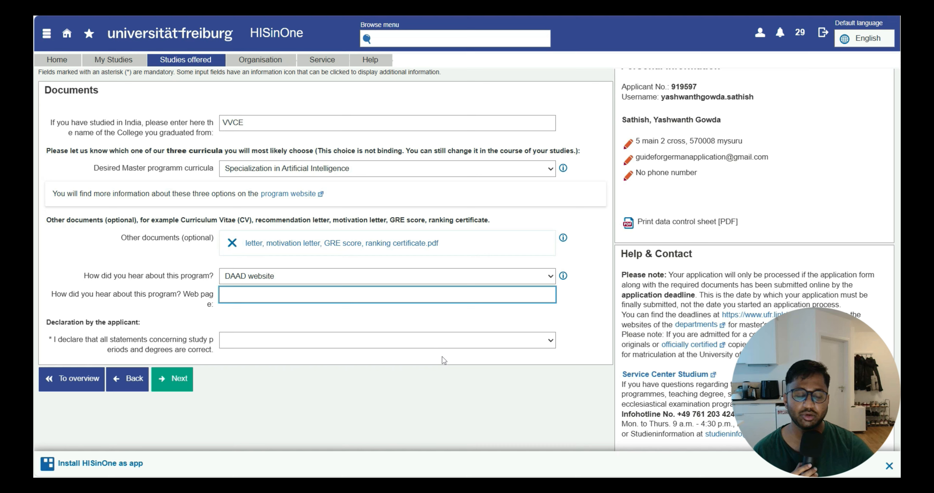
Declare with Yes that all statements on study periods and degrees are correct and continue to the application review page
click(402, 349)
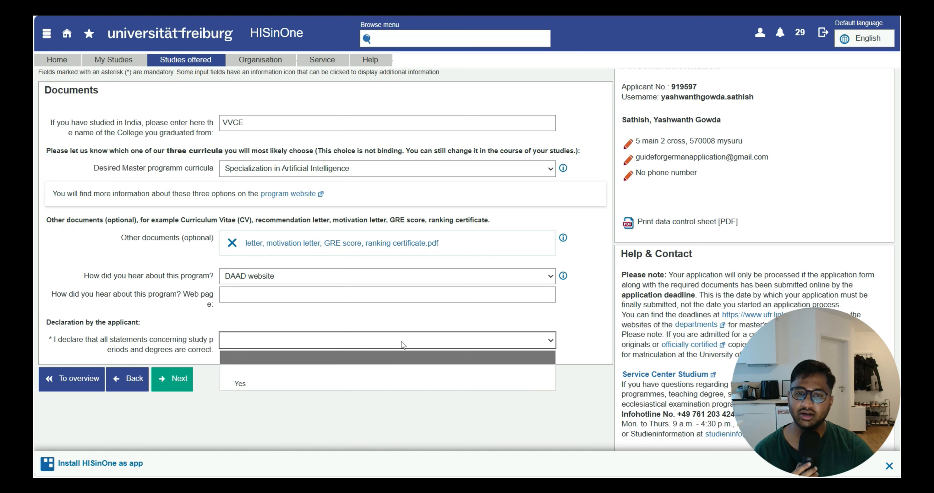
click(342, 383)
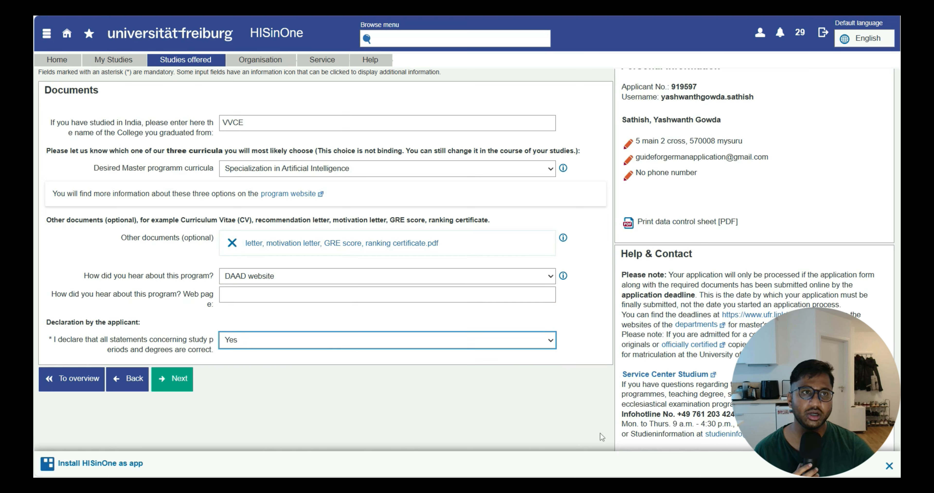
click(183, 387)
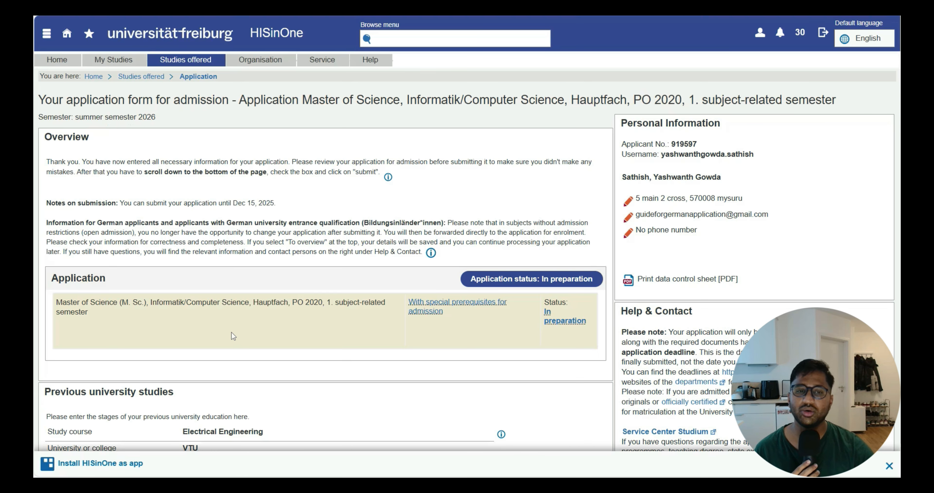
Review the entered studies, degree, grades, certificates, language skills and documents down to the submission section of the application form
scroll(233, 331, down, 5)
scroll(234, 340, down, 1)
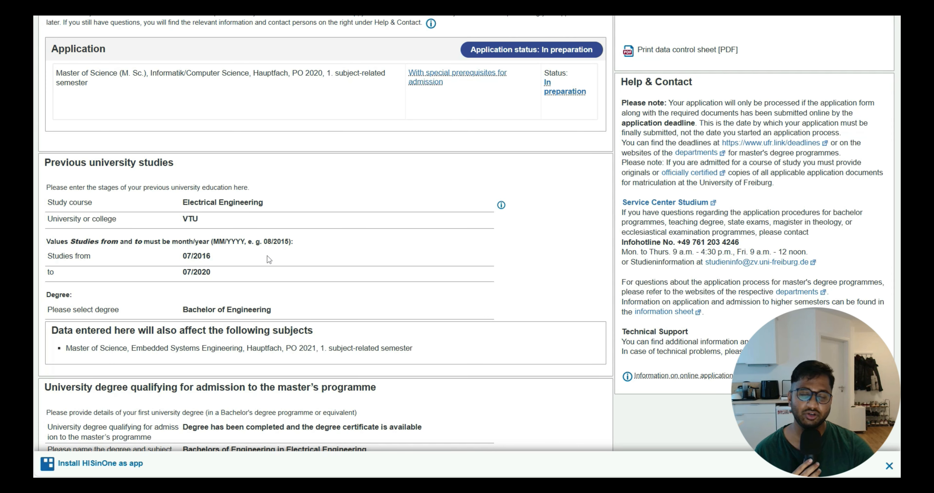
scroll(273, 256, down, 2)
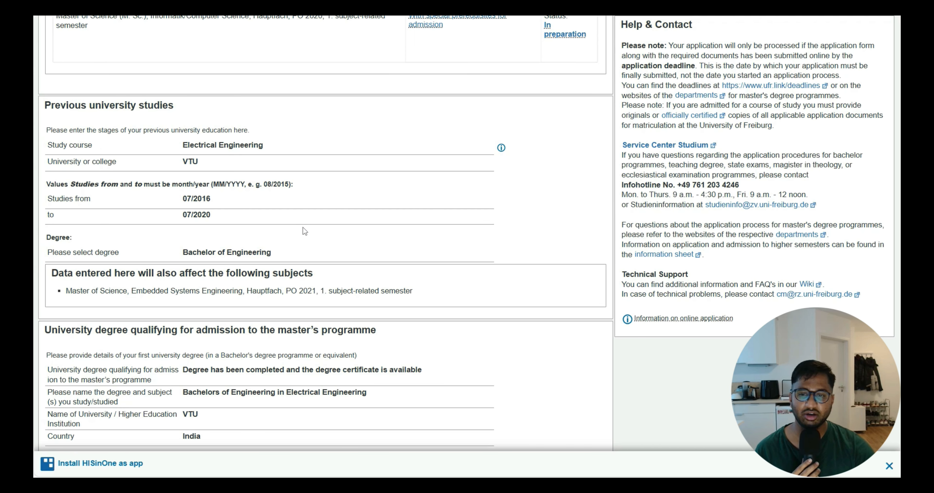
scroll(276, 247, down, 6)
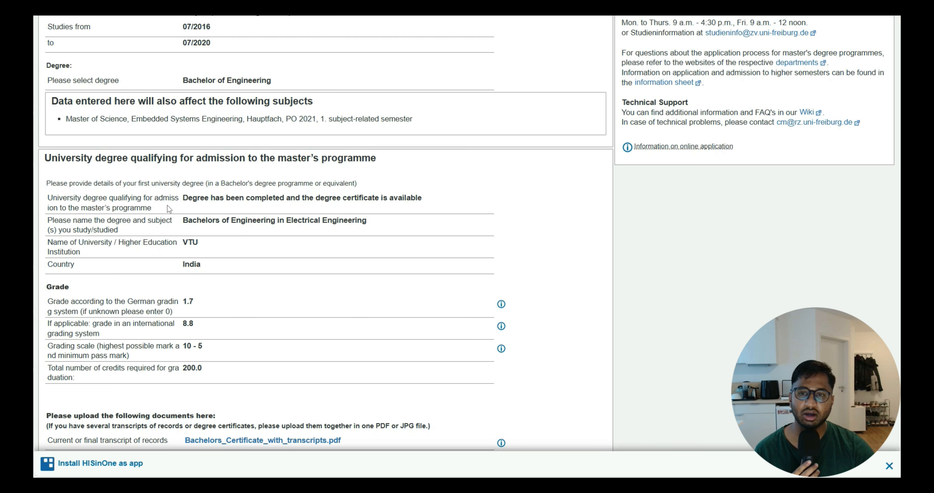
drag(174, 213, 373, 222)
click(369, 234)
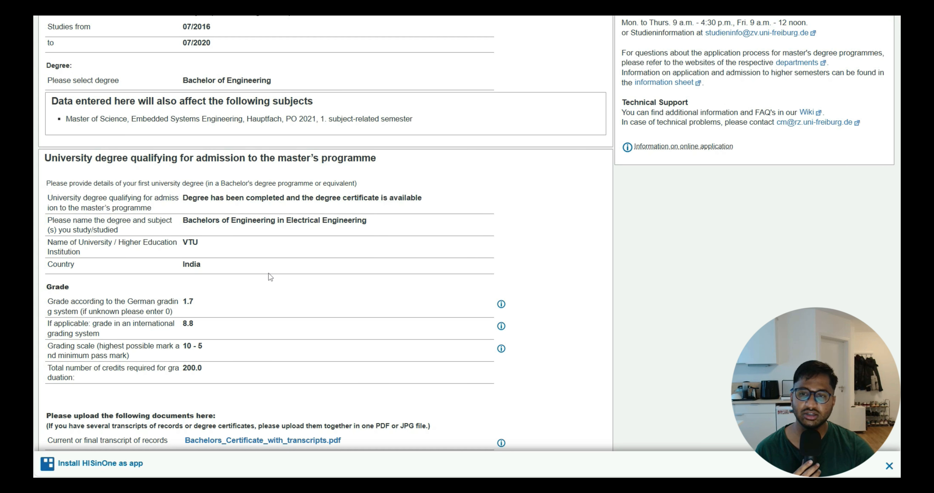
scroll(219, 238, down, 4)
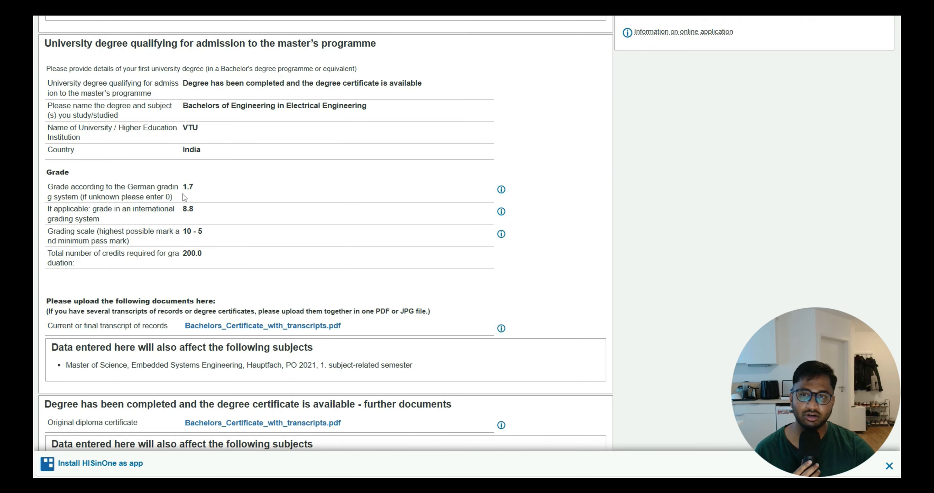
scroll(236, 246, down, 4)
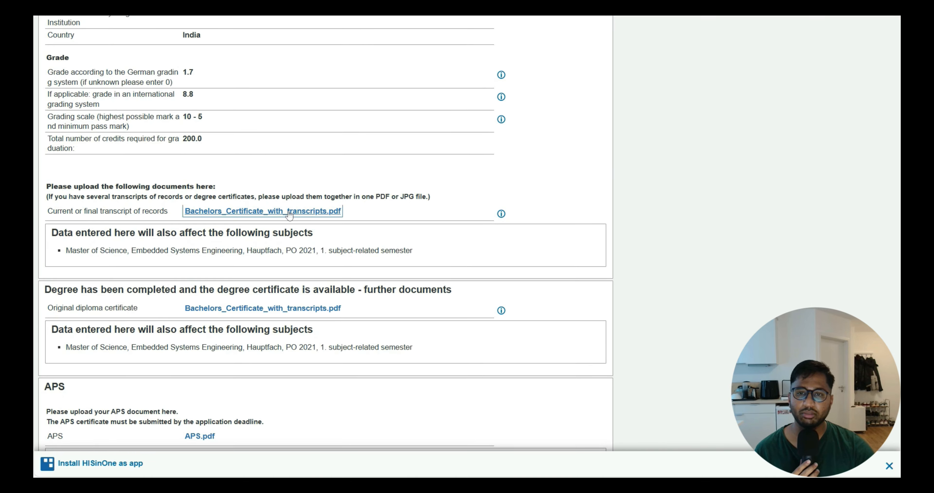
scroll(291, 217, down, 4)
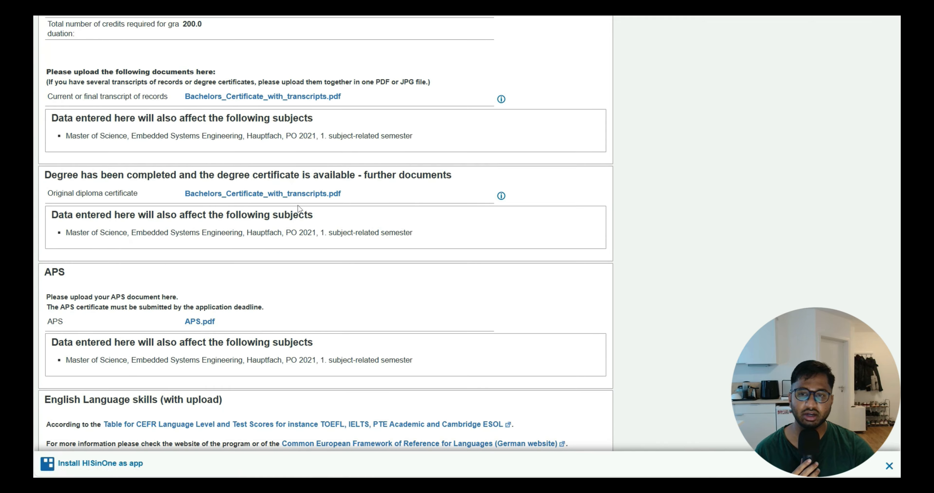
scroll(236, 253, down, 12)
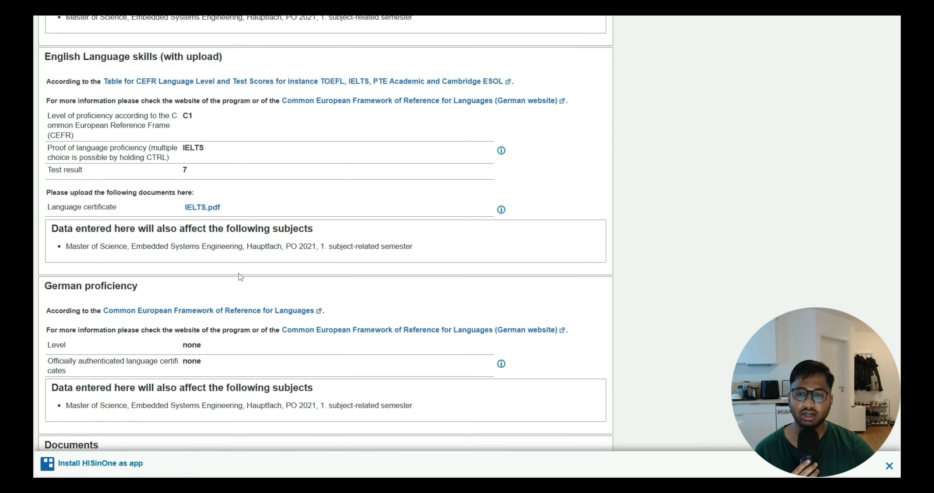
scroll(239, 276, down, 2)
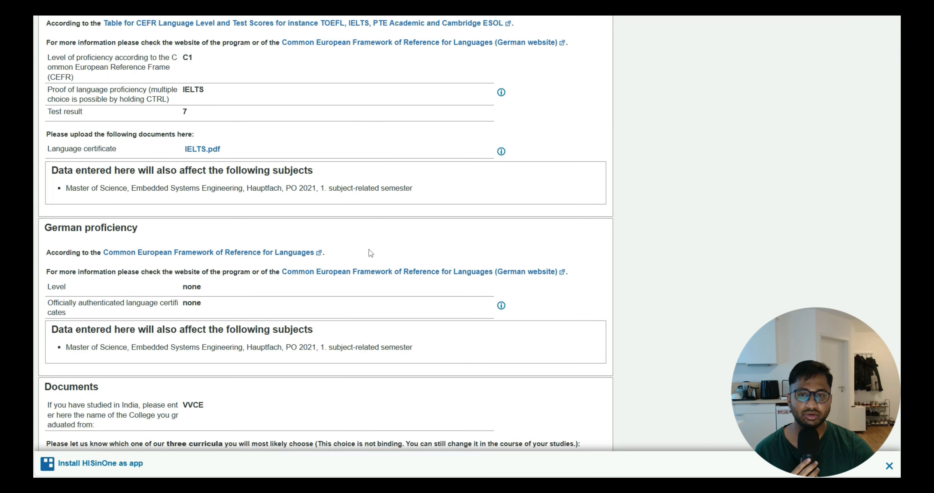
scroll(369, 248, down, 8)
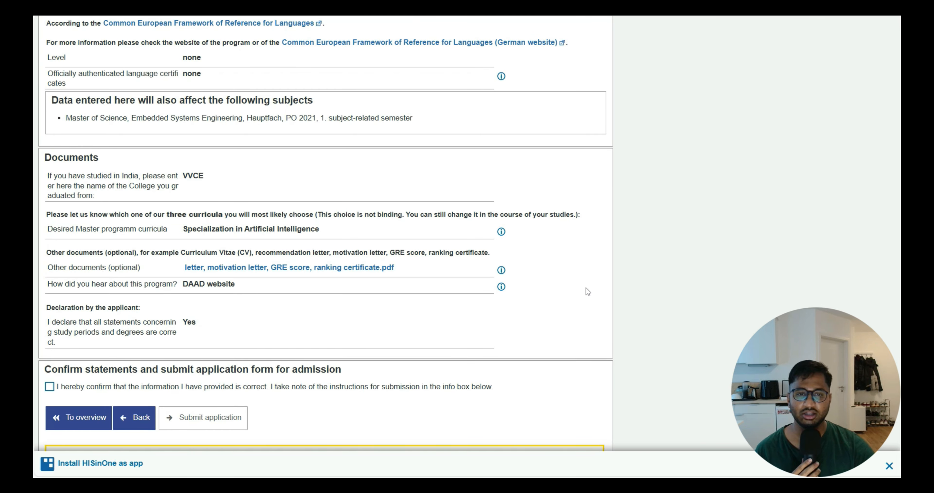
scroll(345, 319, down, 4)
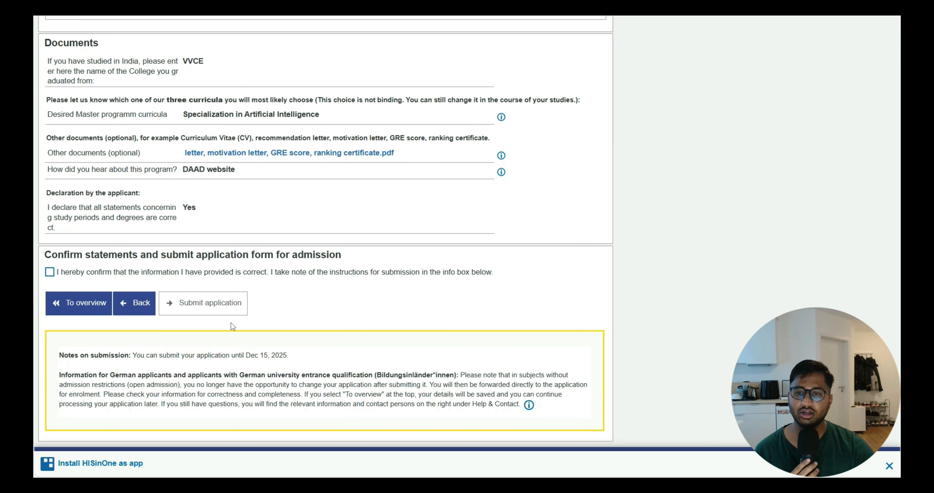
Confirm that the provided information is correct and return to the application overview without submitting
click(252, 274)
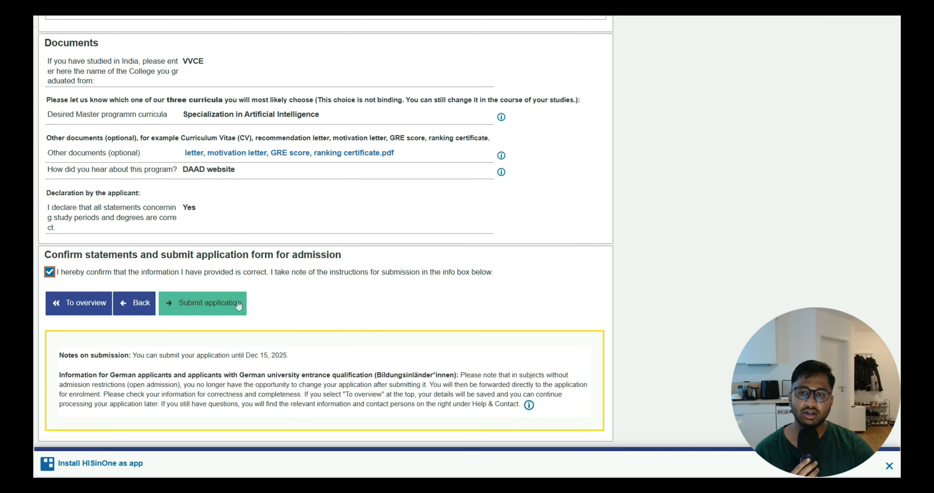
click(298, 302)
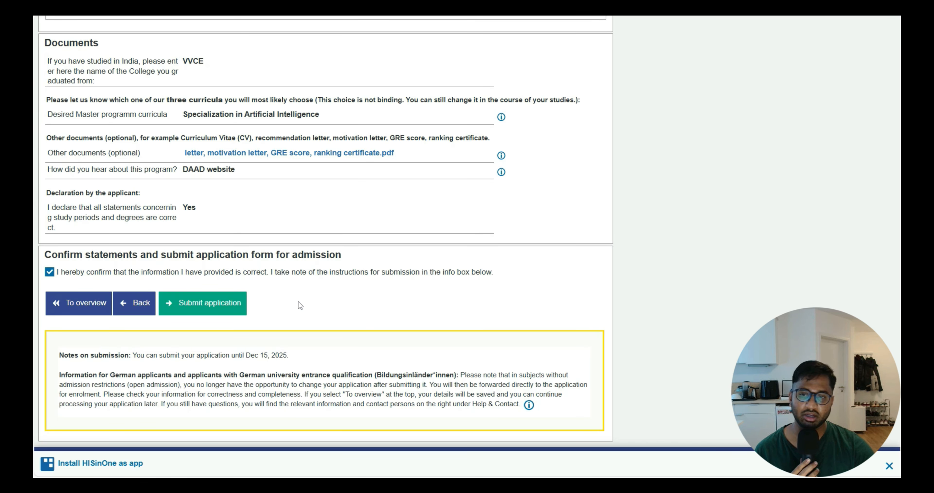
click(89, 309)
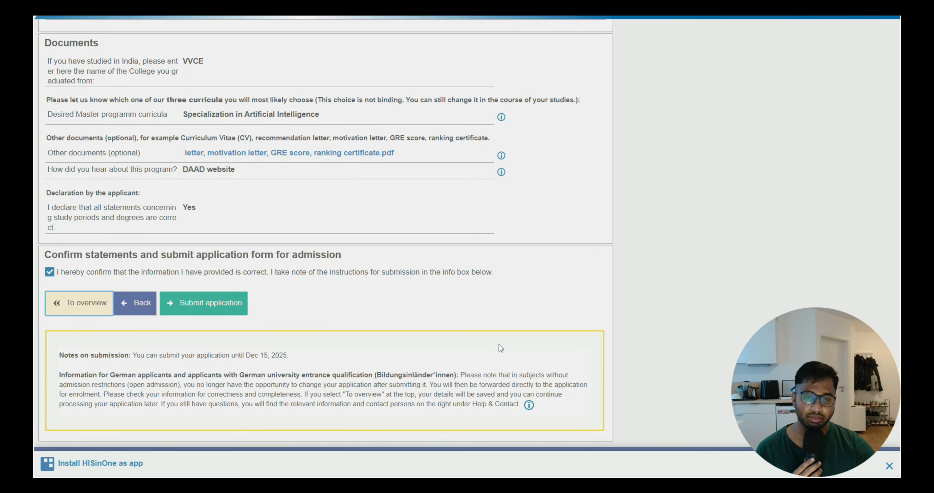